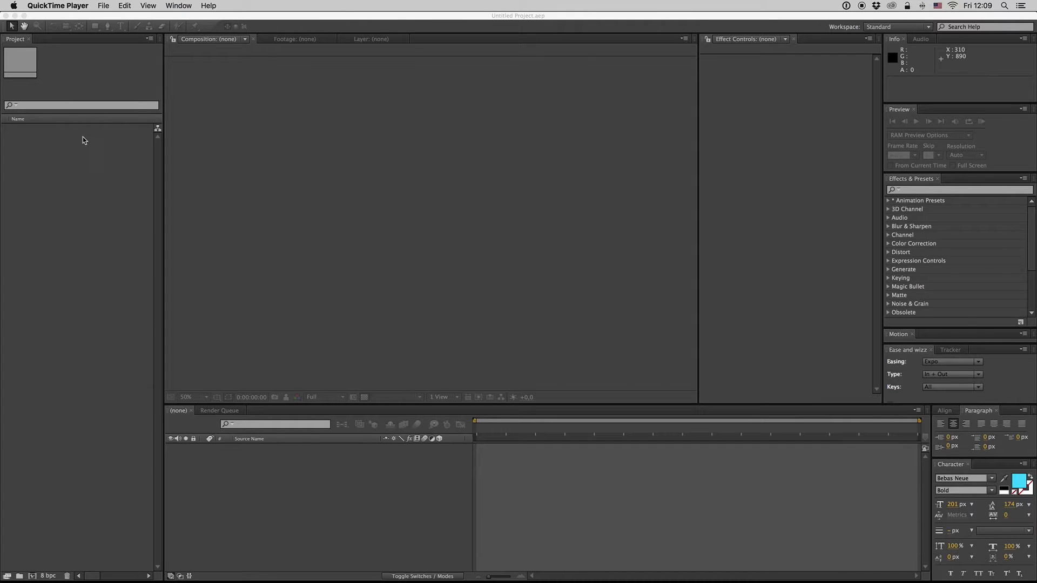
Step: Open the project file Premium_Quotes_Version_1.aep from the Premium_Quotes folder
click(87, 145)
click(84, 7)
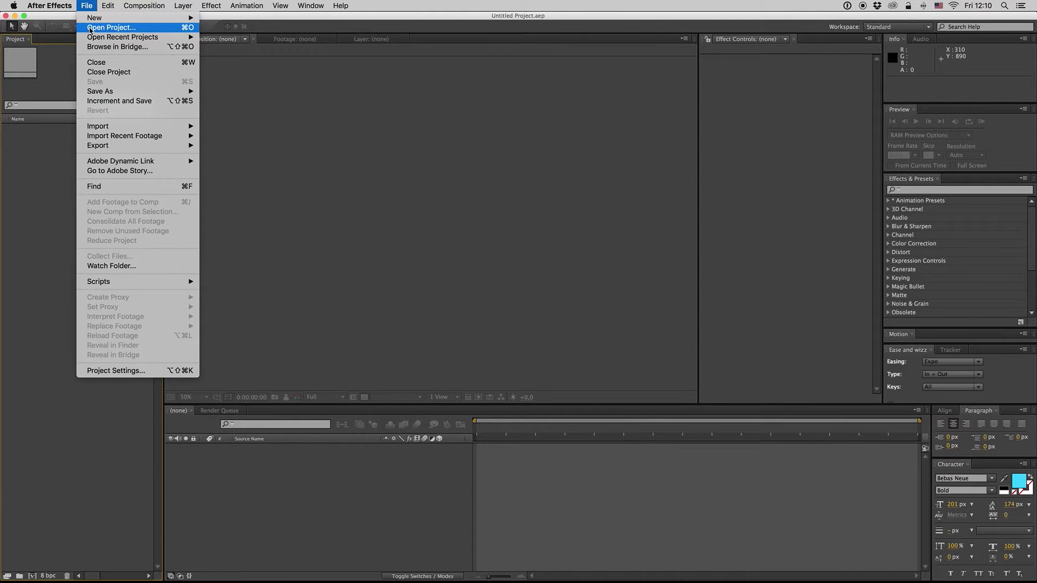
click(100, 26)
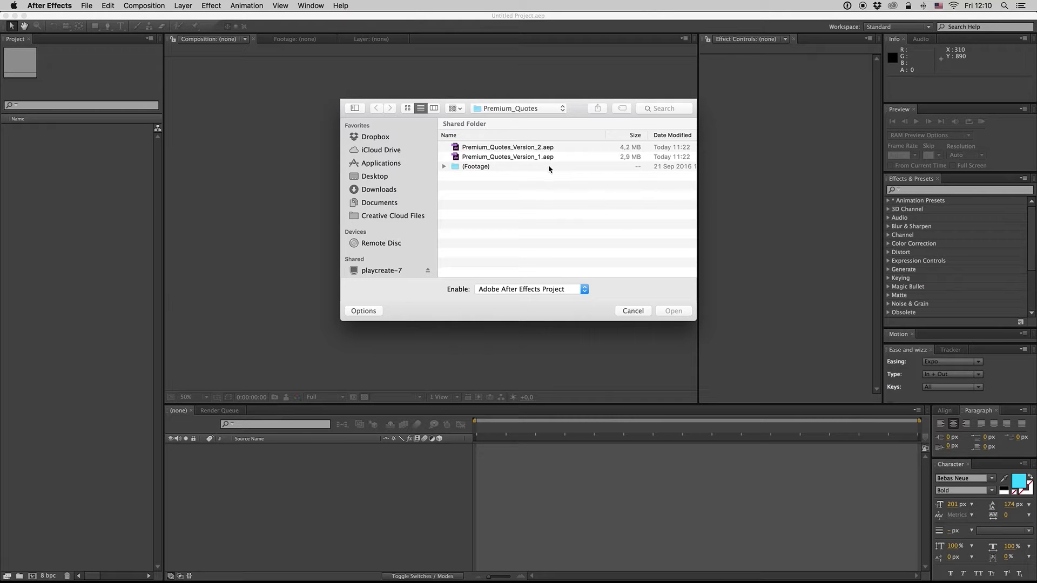
drag(697, 323, 778, 379)
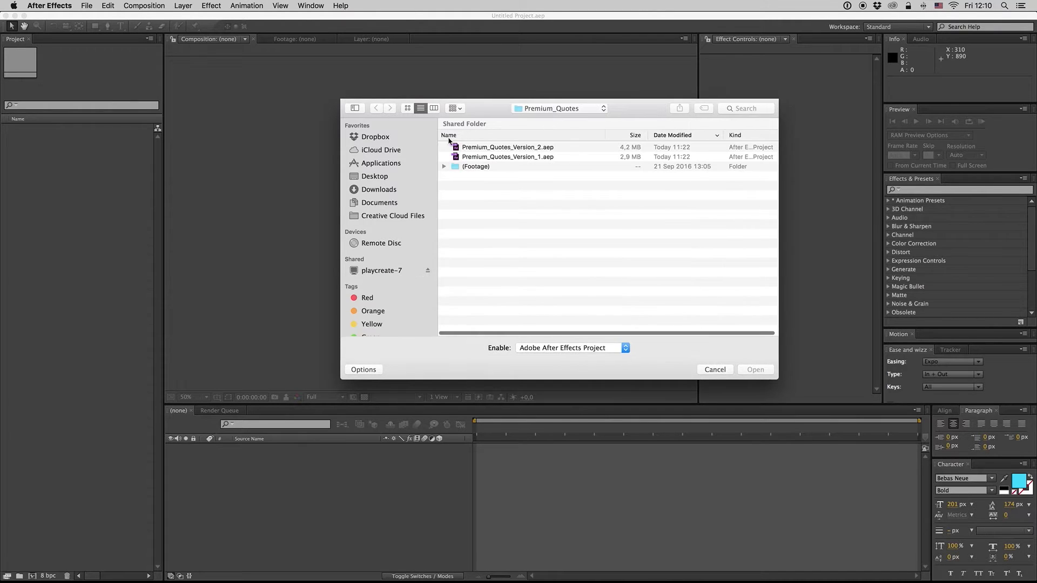
click(534, 161)
double_click(524, 160)
click(612, 314)
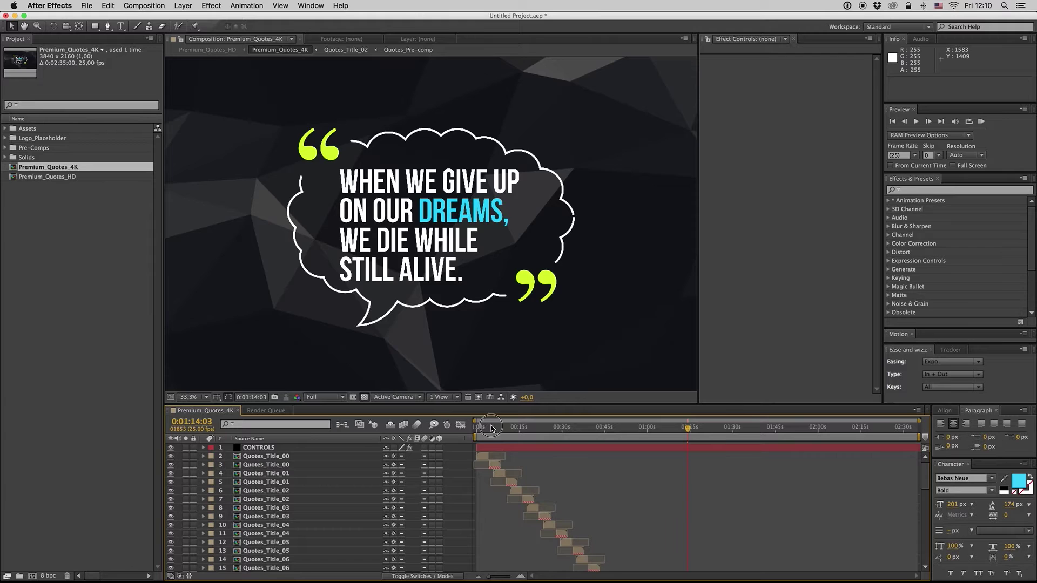
Step: Enlarge the timeline area with the whole Premium_Quotes_4K frame fitted in the viewer, and go to 0:00:08:14
click(491, 427)
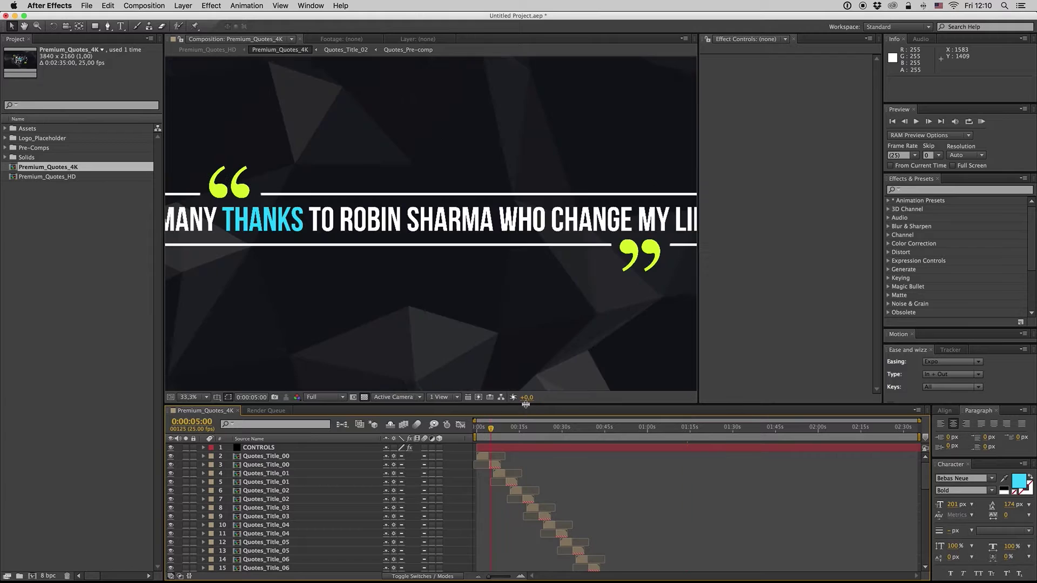
drag(525, 400, 525, 352)
click(192, 350)
click(455, 413)
click(501, 380)
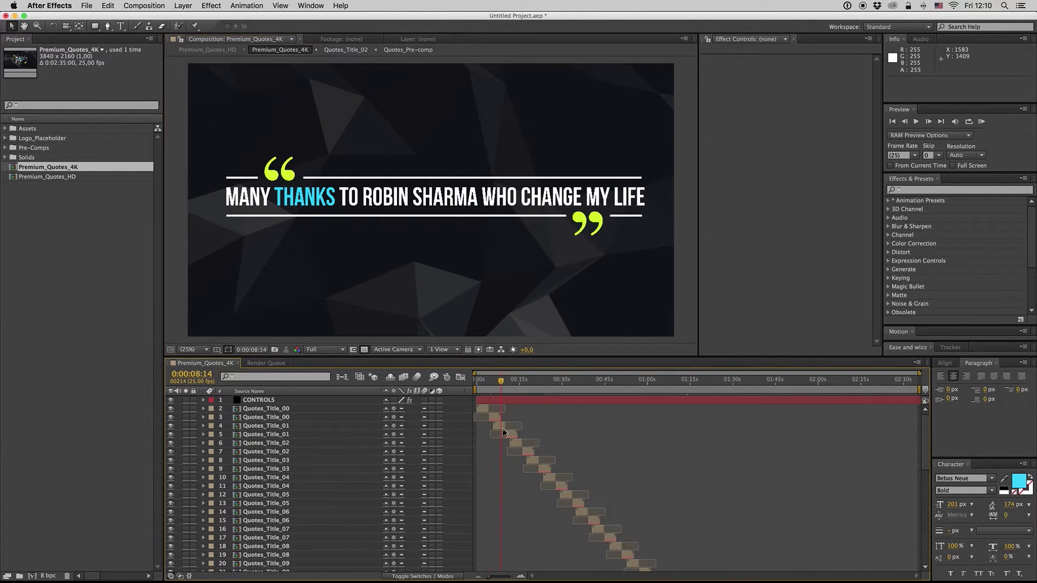
Step: Open the Quotes_Title_01 composition from the Quotes folder inside Assets and go to 0:00:03:24
click(5, 130)
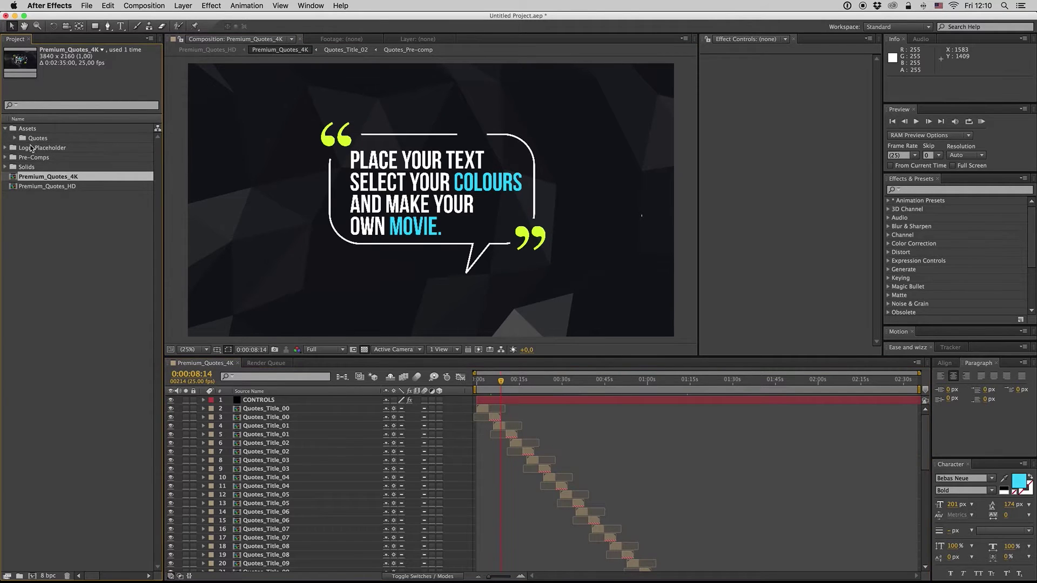
click(33, 138)
click(15, 139)
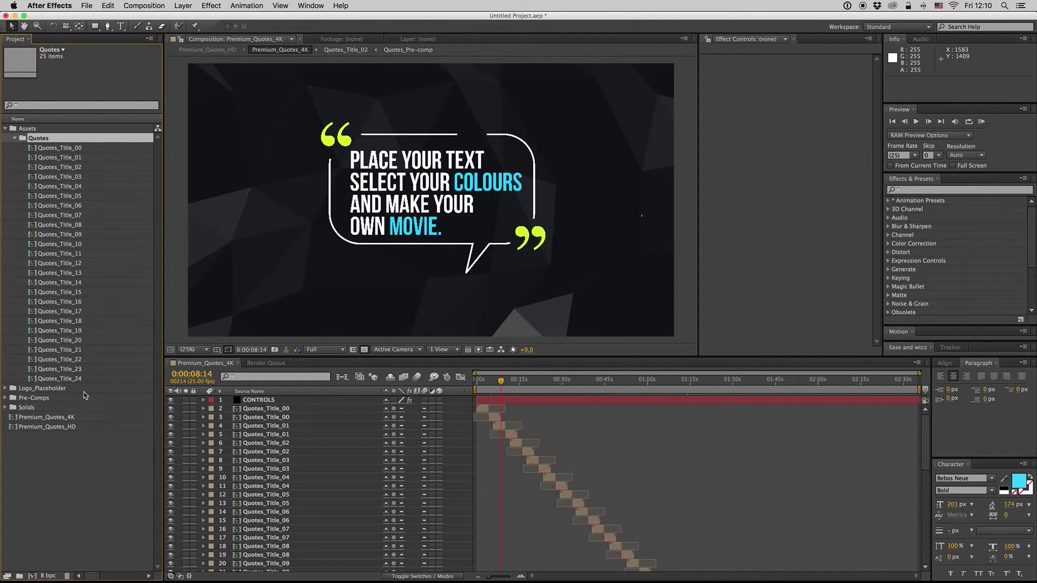
click(71, 380)
click(60, 150)
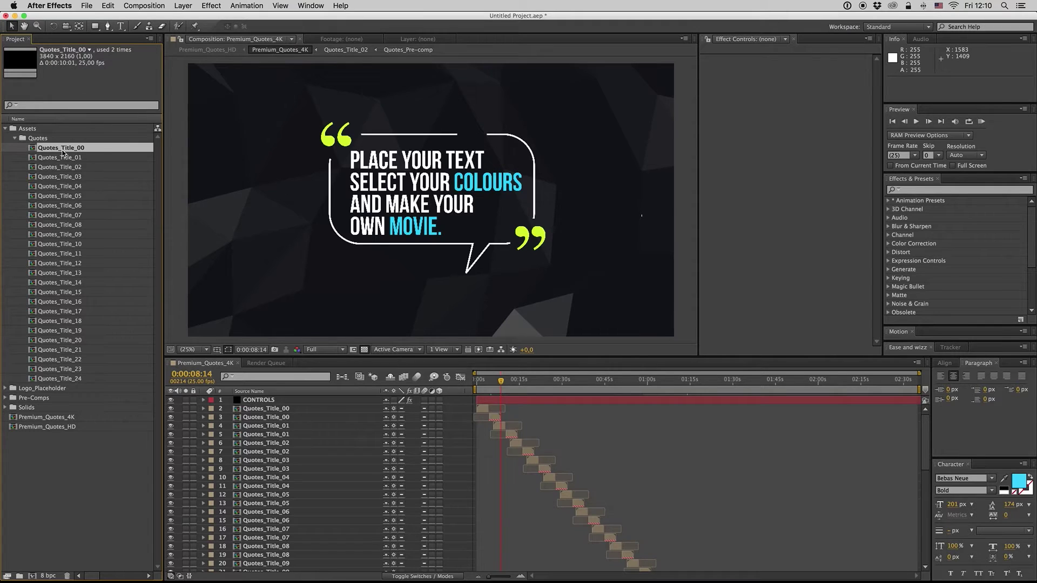
mouse_move(500, 383)
mouse_down()
mouse_move(491, 385)
mouse_move(500, 384)
mouse_up()
double_click(52, 158)
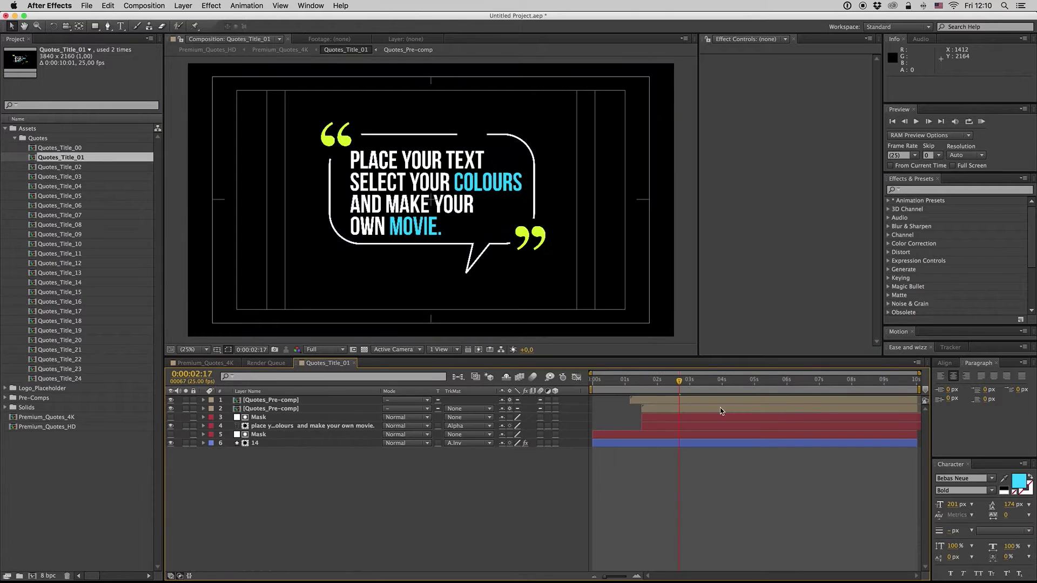
click(720, 380)
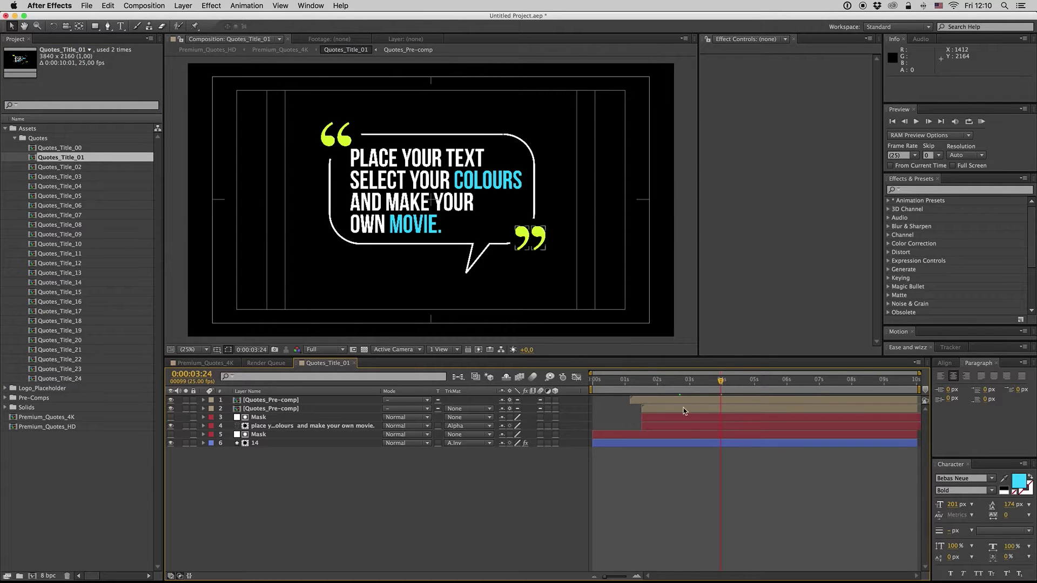
Step: Replace the quote's text layer content with "WRITE YOUR NEW TEXT HERE WITH ADDITIONAL TITLE." broken over four lines
click(277, 427)
double_click(277, 427)
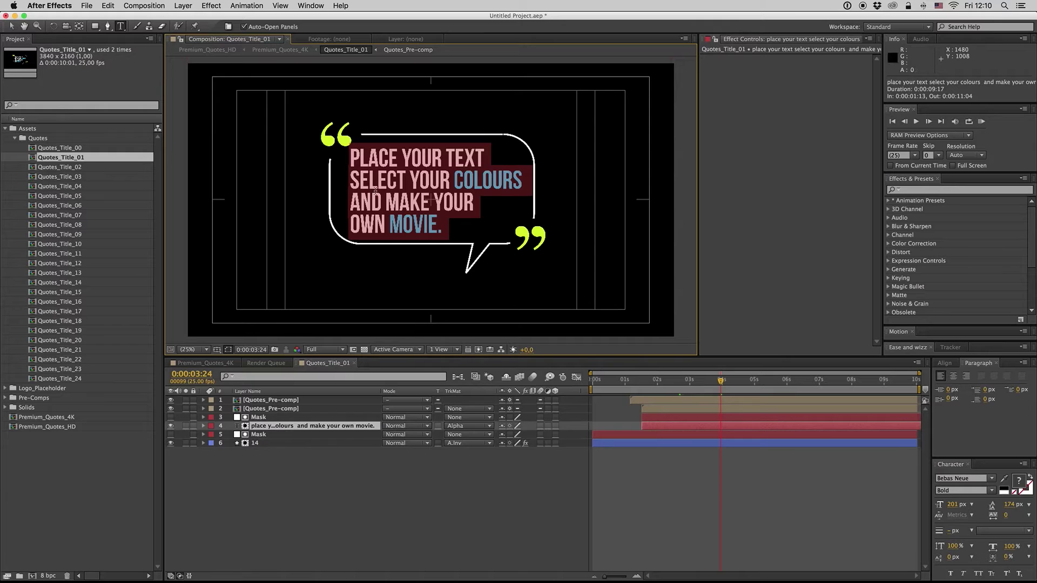
click(348, 173)
drag(348, 158, 452, 240)
text(WRITE YOUR NEW)
key(Return)
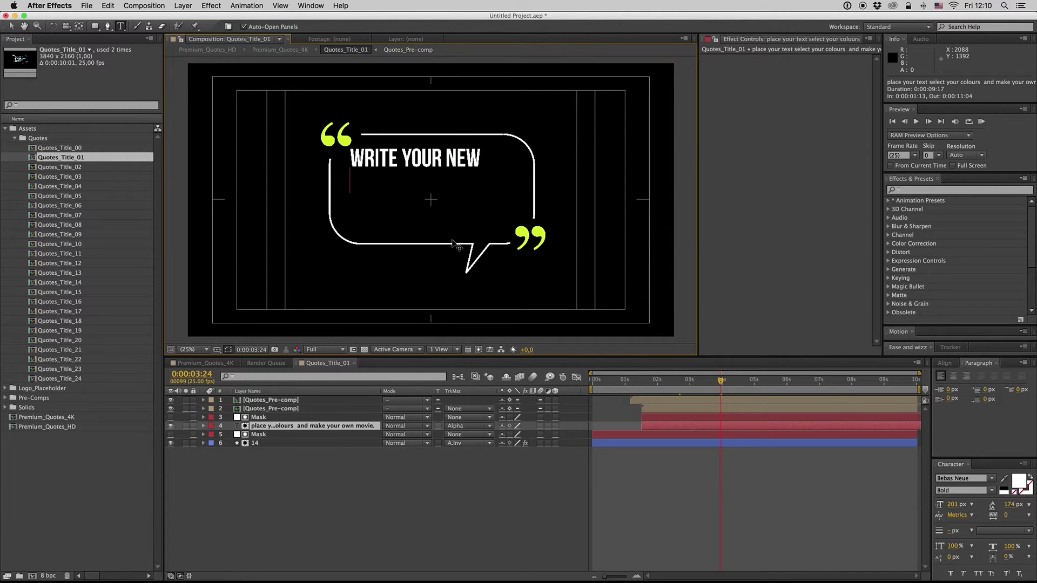
text(TEXT)
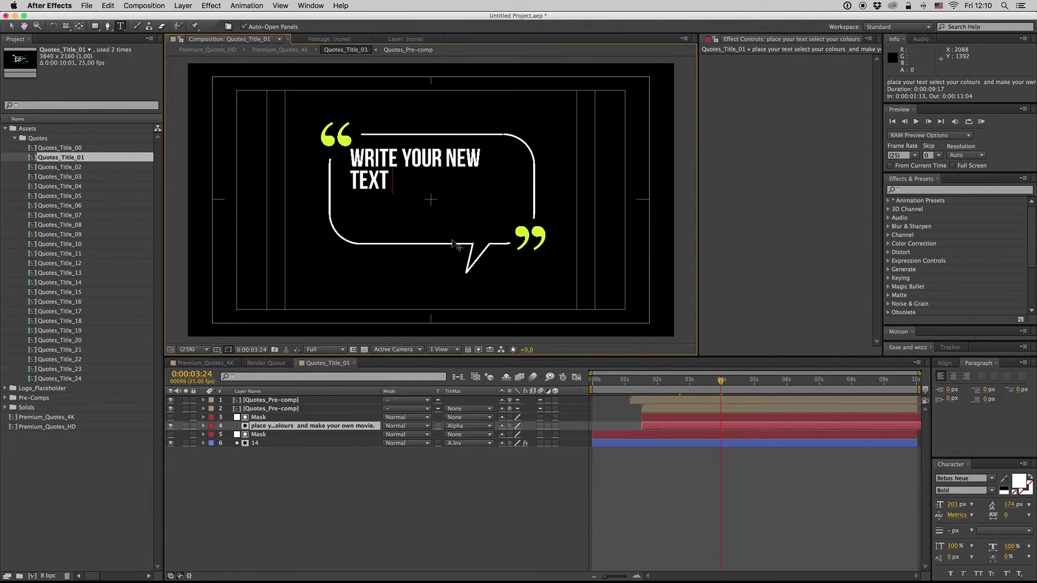
text( HERE WITH)
key(Return)
text(ADDITION)
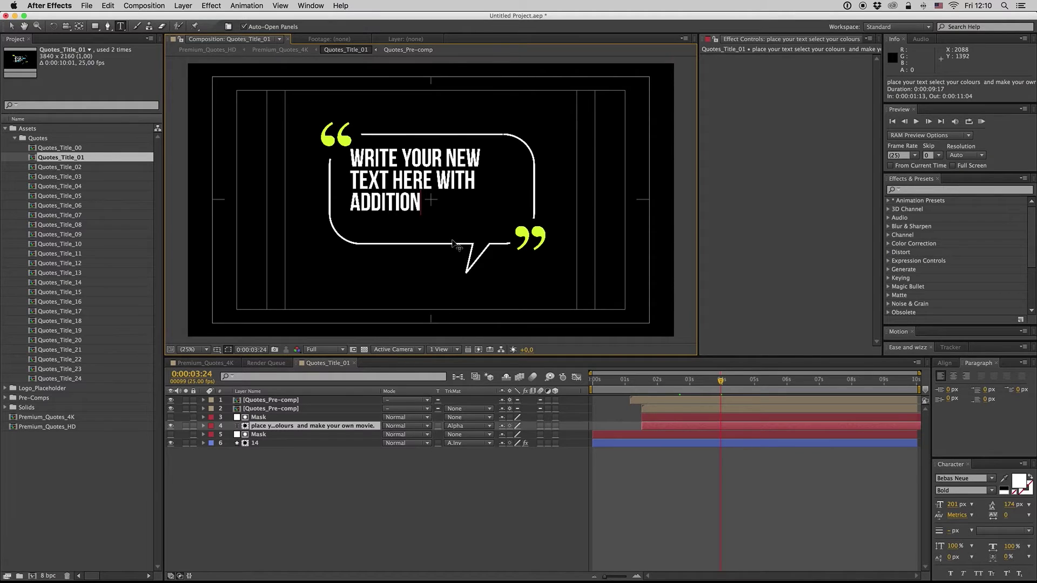
text(AL TITL)
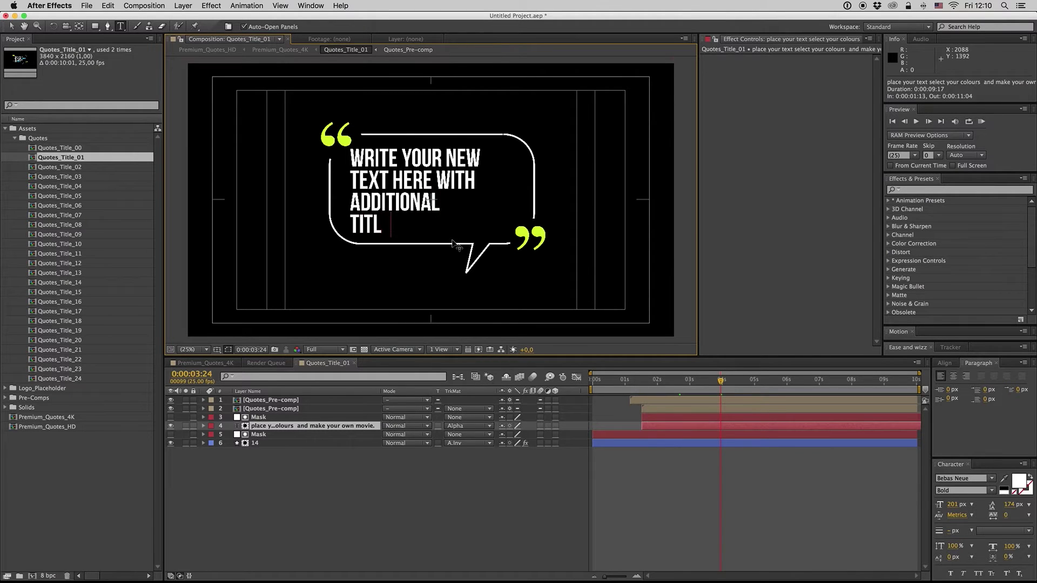
text(E.)
Step: Colour the word ADDITIONAL with the yellow-green sampled from the closing quotation mark
drag(440, 203, 326, 203)
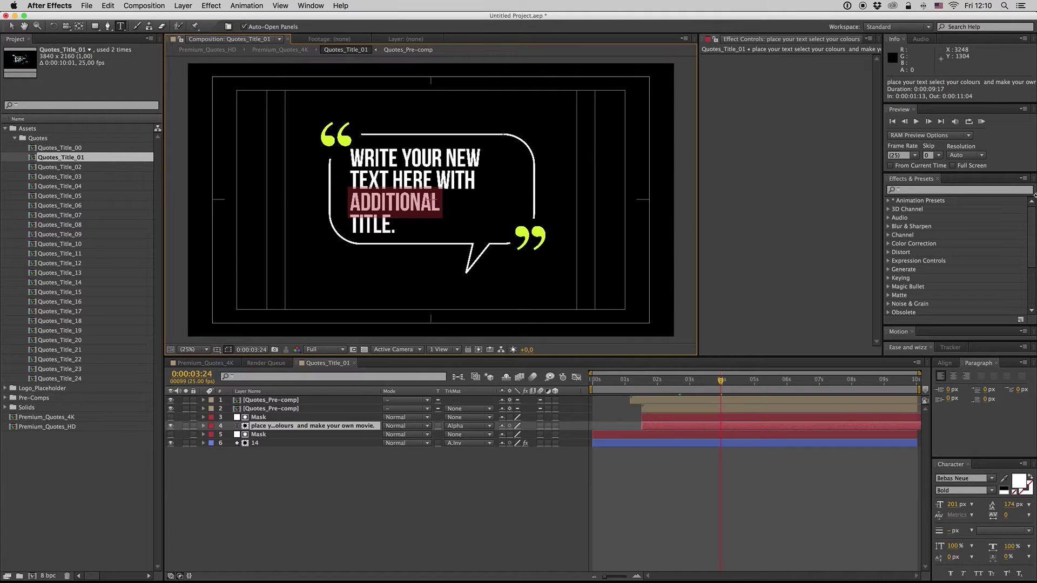
click(1004, 478)
click(523, 238)
click(581, 505)
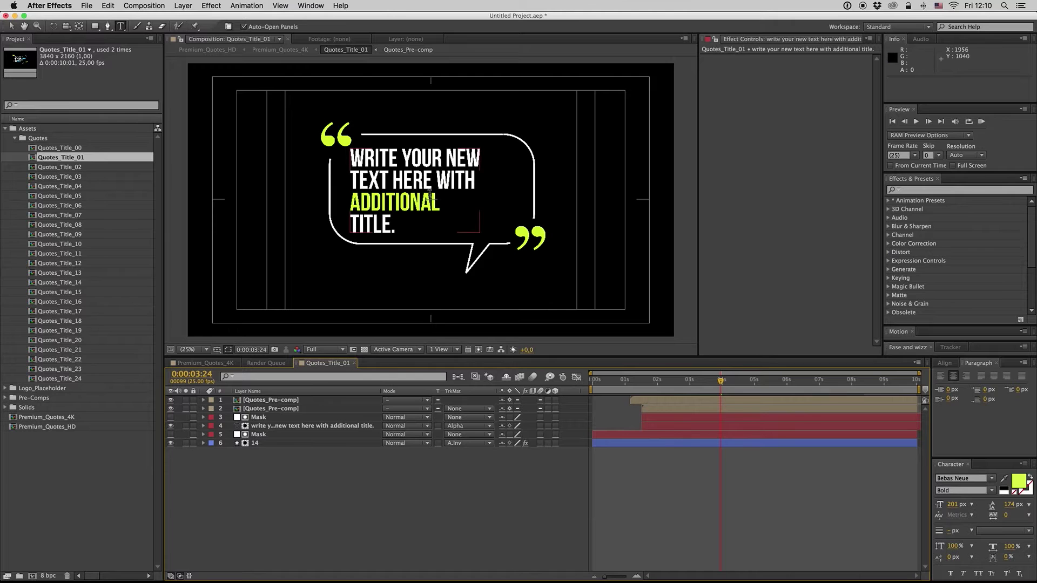
Step: Go to 0:00:03:01, return to the Premium_Quotes_4K composition and show the effect settings of the CONTROLS layer
click(691, 380)
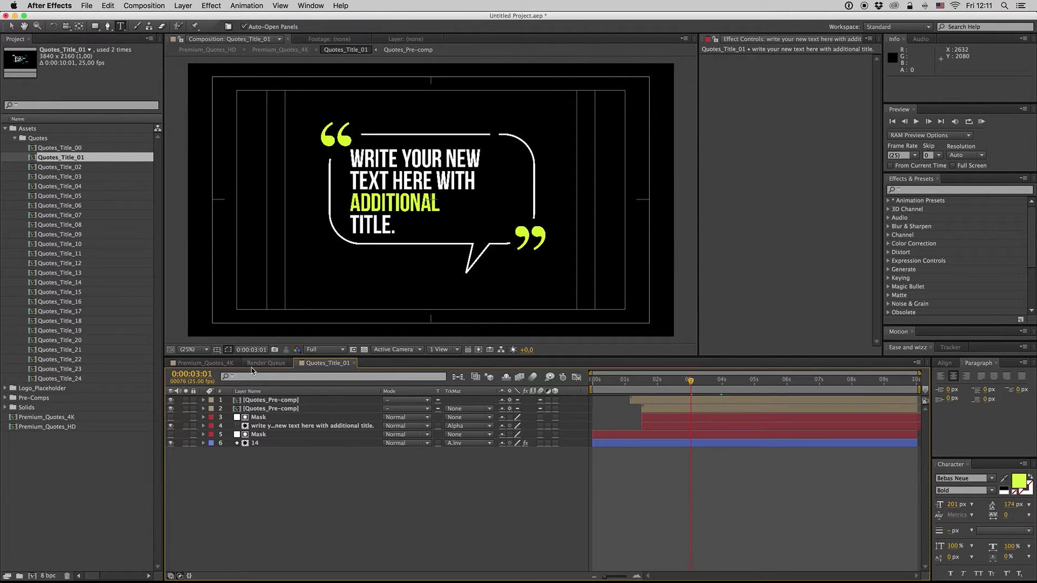
click(227, 363)
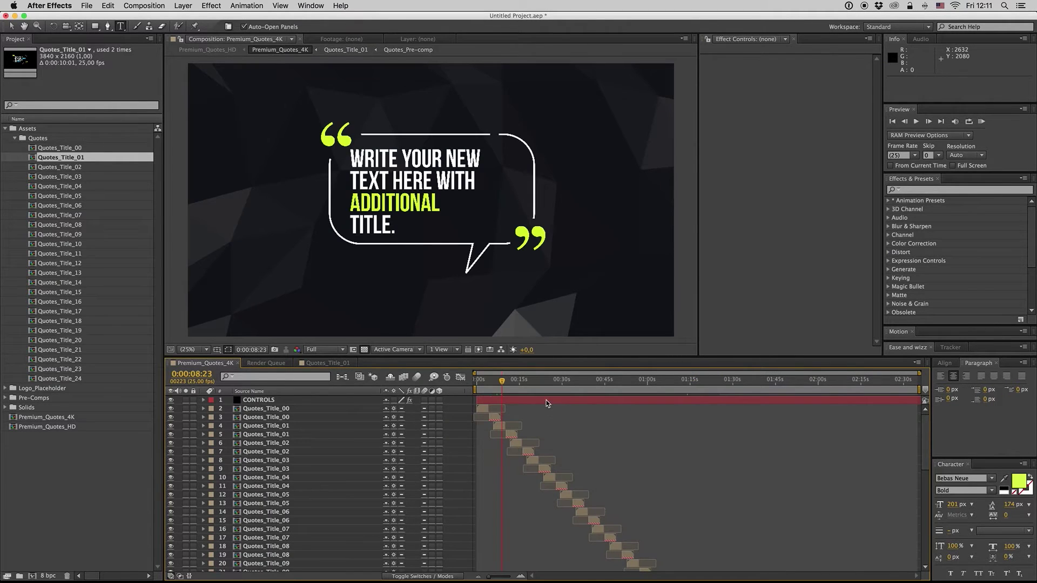
click(549, 400)
click(727, 60)
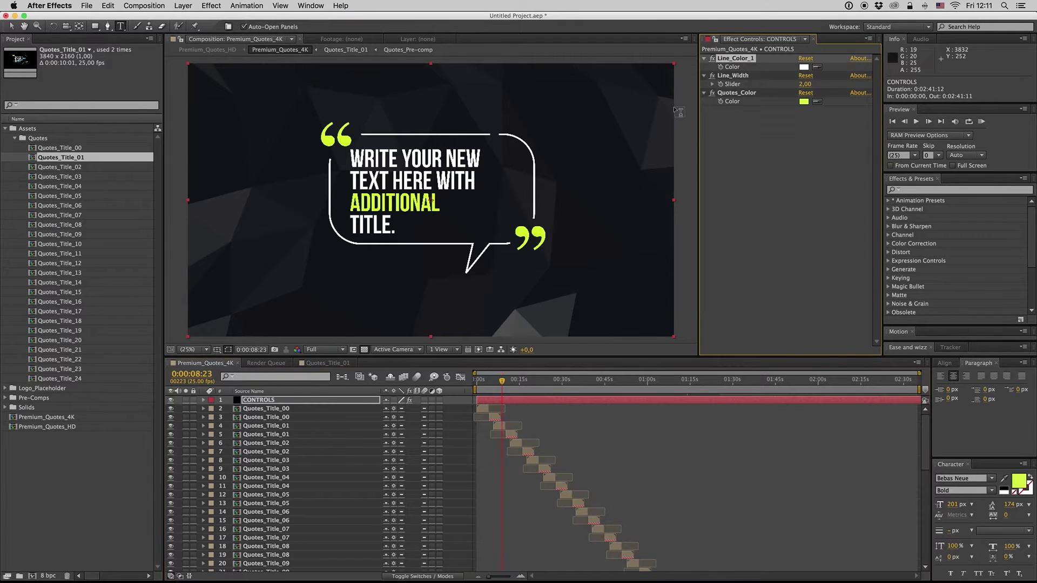
Step: Try red as the Line_Color_1 colour of the CONTROLS layer and undo the change
click(804, 67)
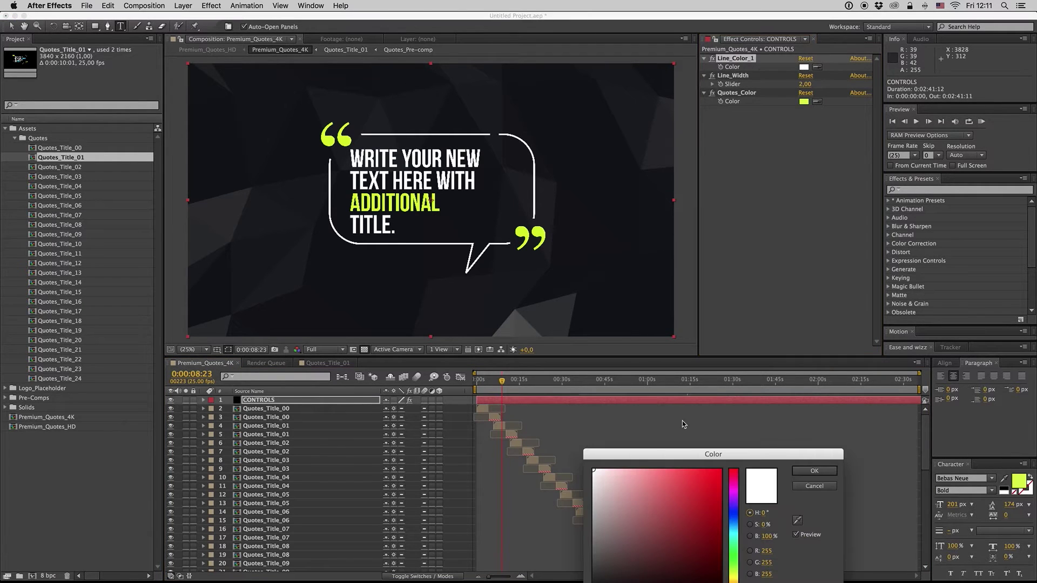
click(814, 471)
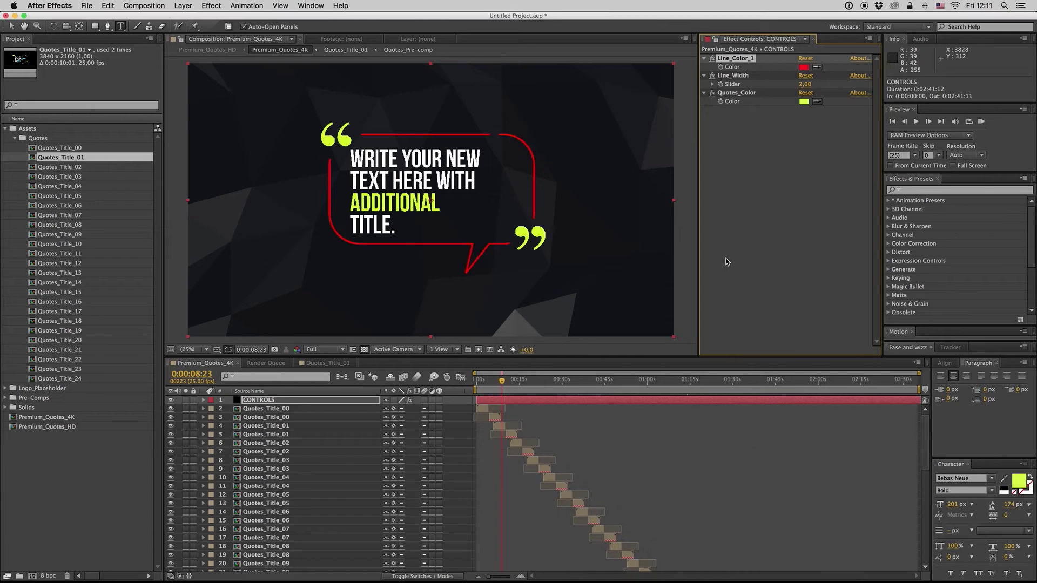
key(super+z)
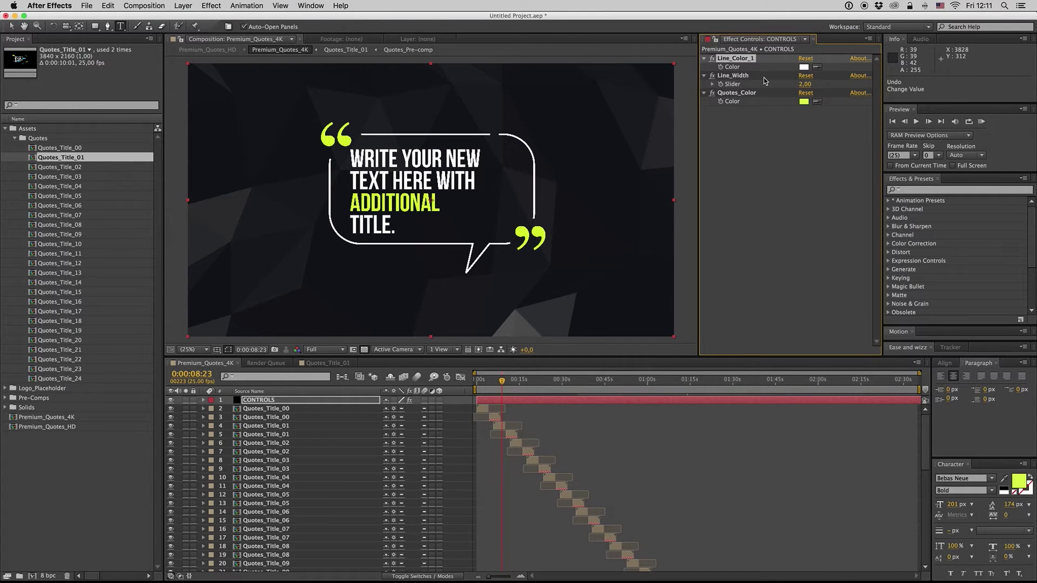
Step: Test the Line_Width slider at 25, 5 and 1, and finish with it set to 2
click(805, 84)
text(25)
key(Return)
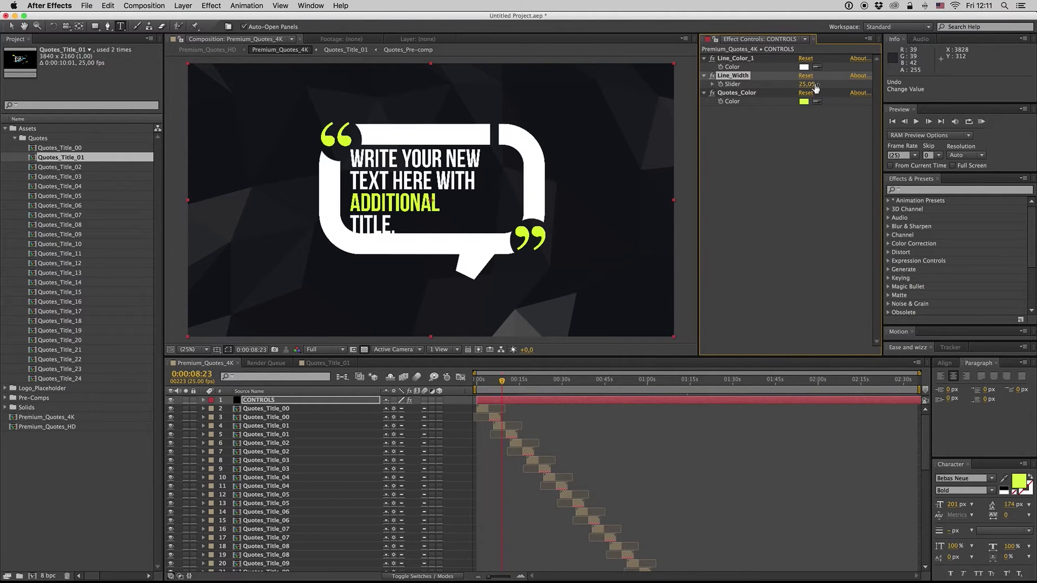
click(805, 85)
key(Return)
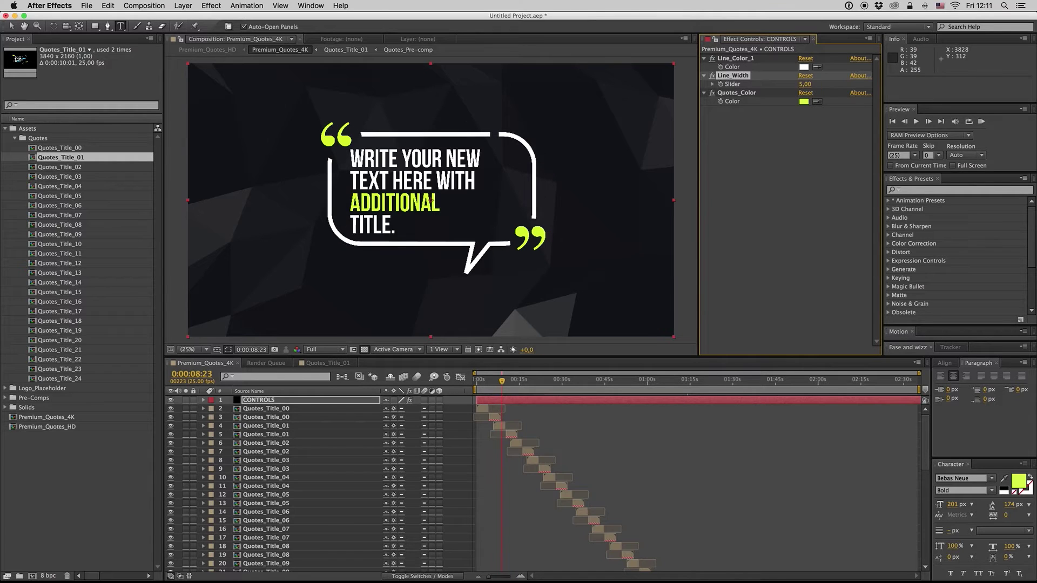
click(803, 84)
text(1)
key(Return)
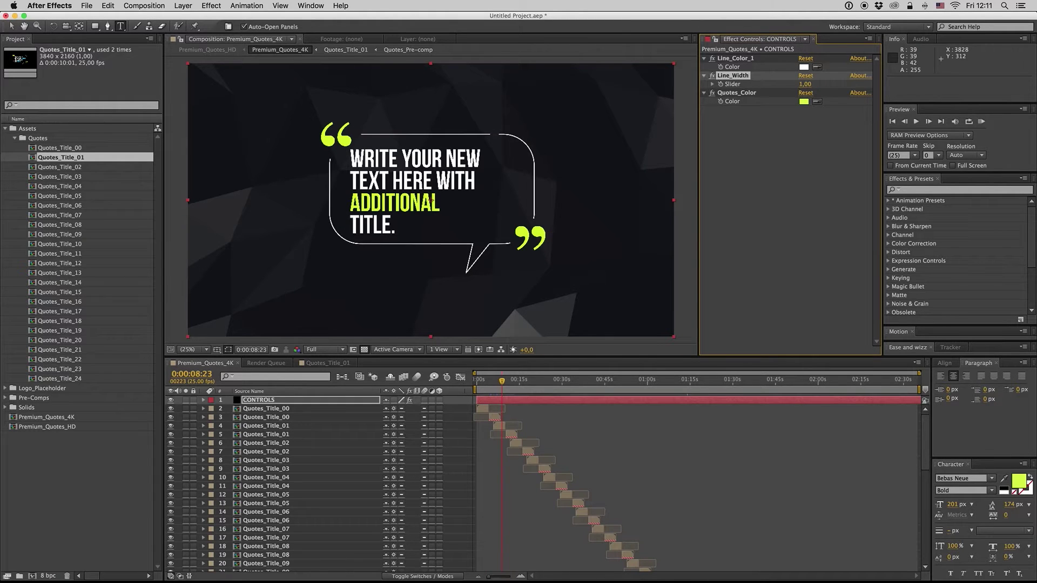
click(804, 85)
text(2)
key(Return)
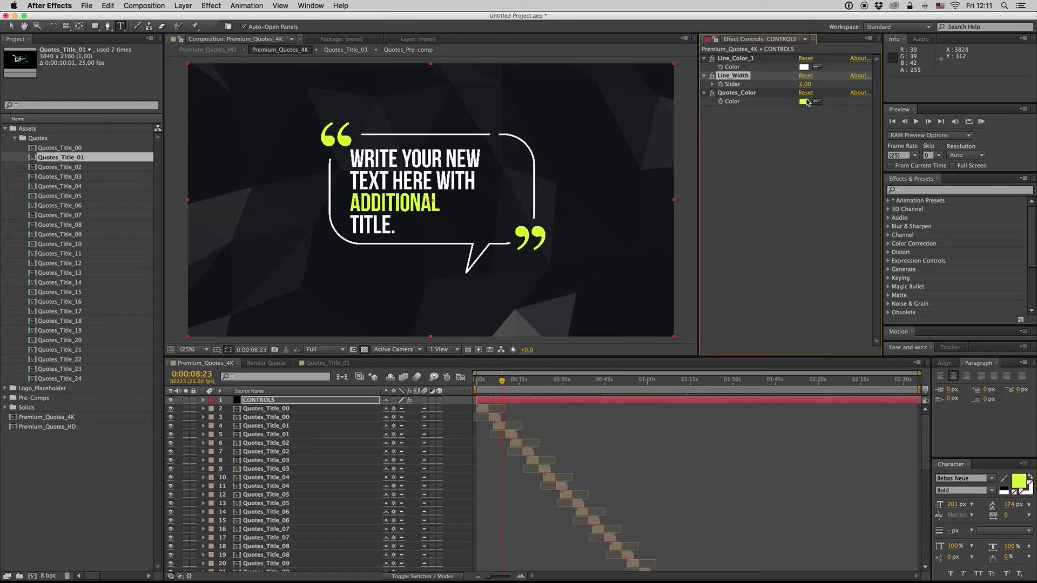
Step: Try red as the Quotes_Color colour of the CONTROLS layer and undo the change
click(803, 102)
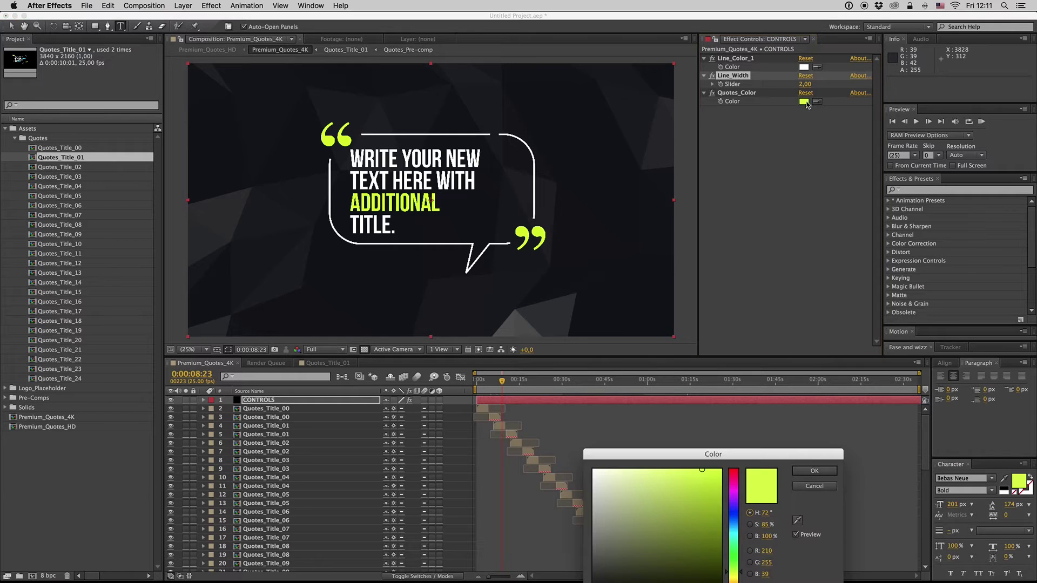
click(733, 473)
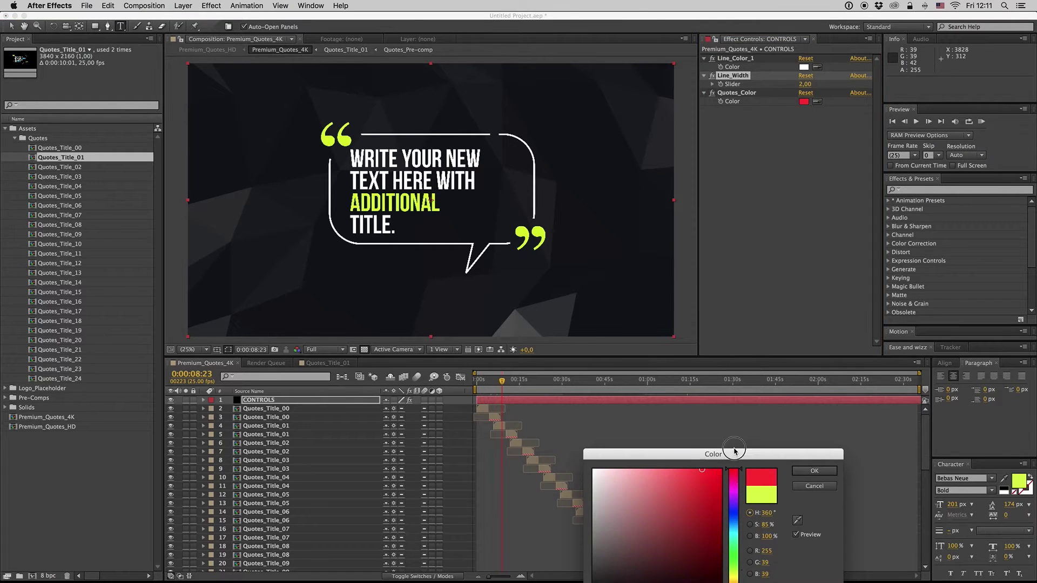
click(830, 470)
key(super+z)
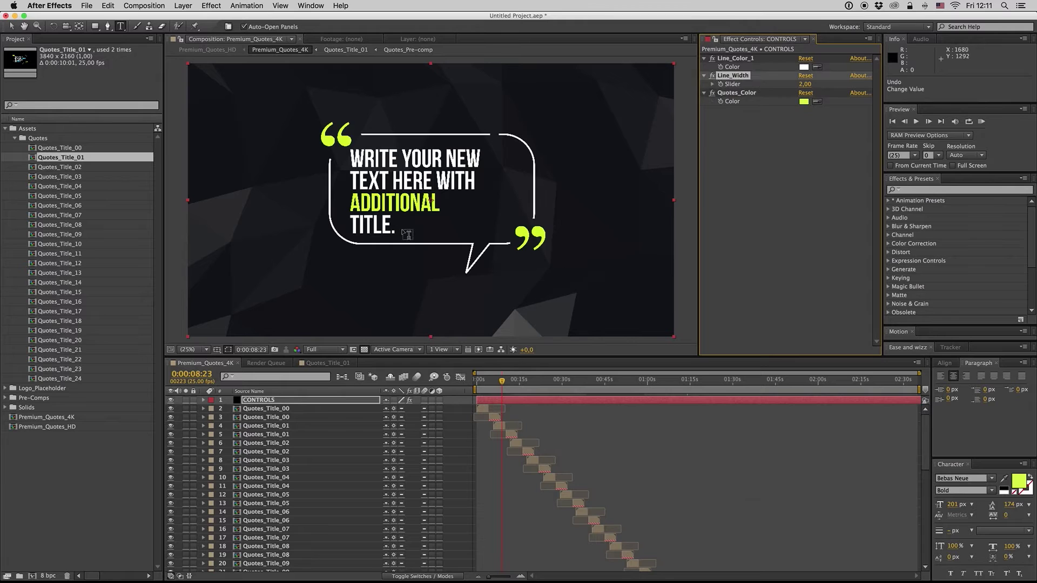
Step: Reopen the Quotes_Title_01 composition from the timeline and set the fill colour of its entire title text to white
click(11, 27)
double_click(503, 426)
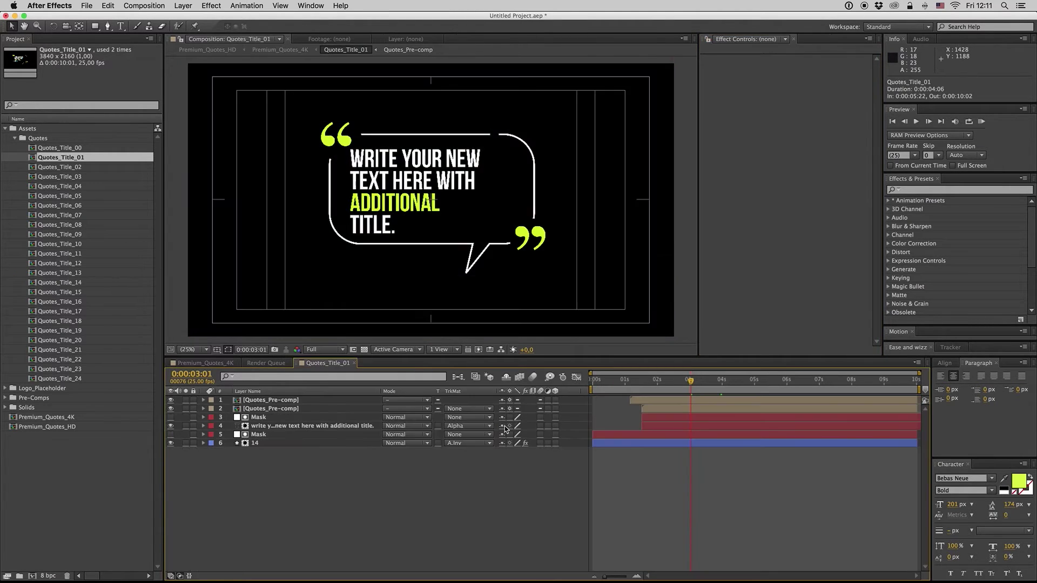
double_click(282, 426)
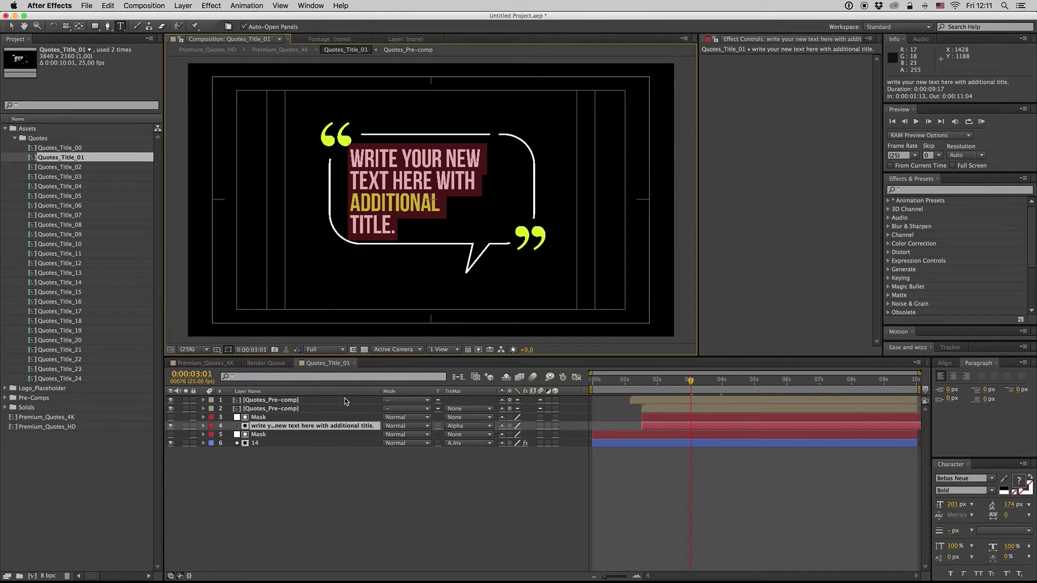
click(1021, 489)
click(594, 470)
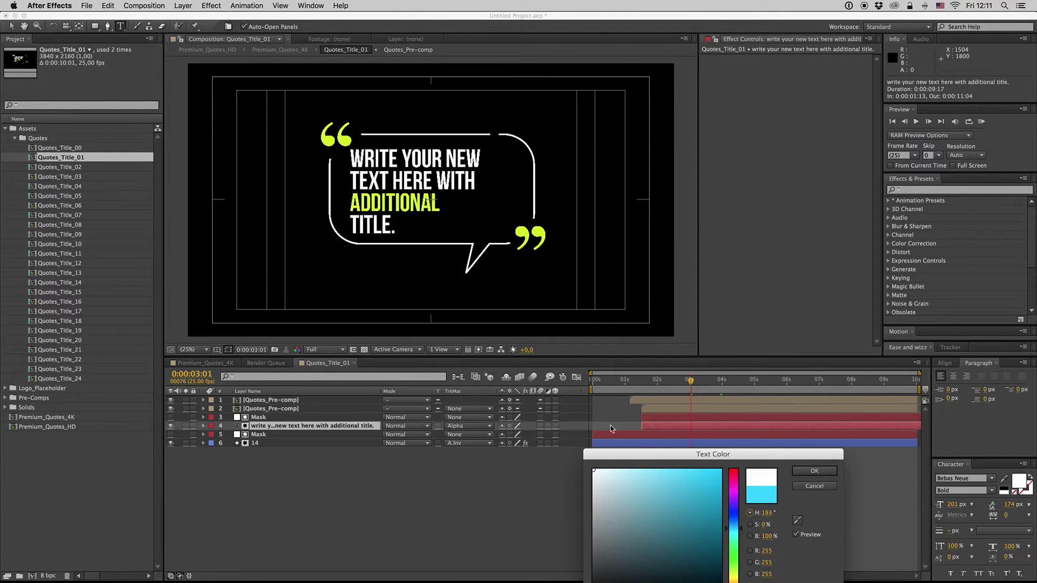
click(814, 471)
Step: Recolour only the word ADDITIONAL by sampling the yellow-green of the closing quotation mark
drag(356, 201, 456, 203)
click(1005, 480)
click(539, 233)
click(424, 467)
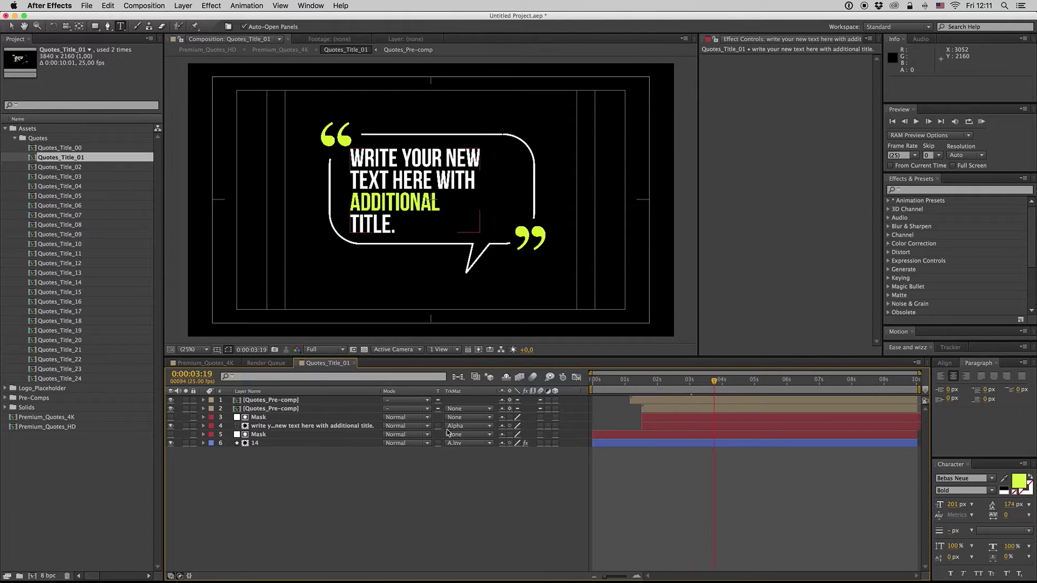
Step: Close the Quotes_Title_01 composition and review the following quote titles in Premium_Quotes_4K, ending on the first Quotes_Title_05 layer
click(672, 386)
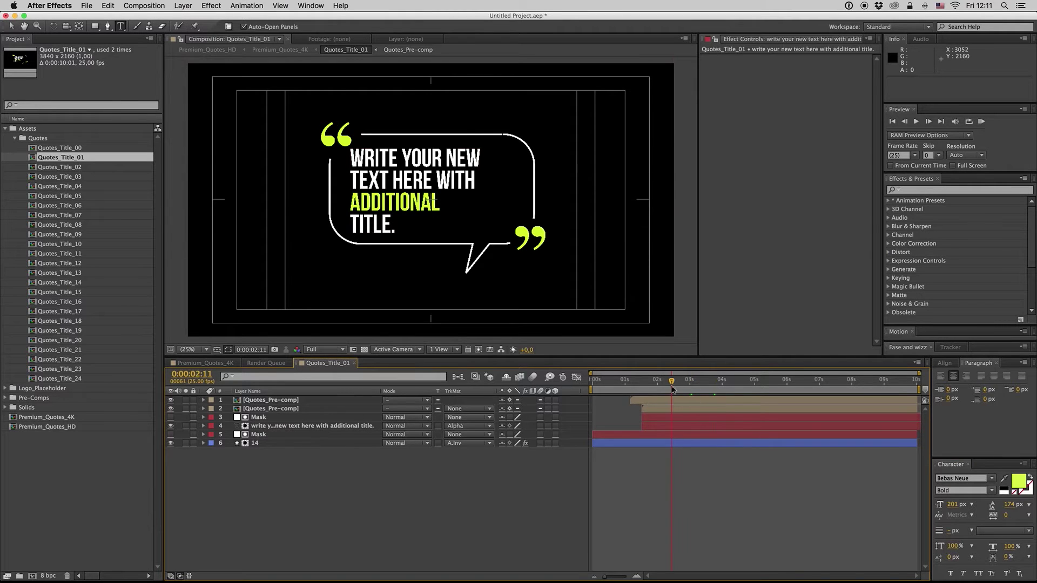
click(356, 363)
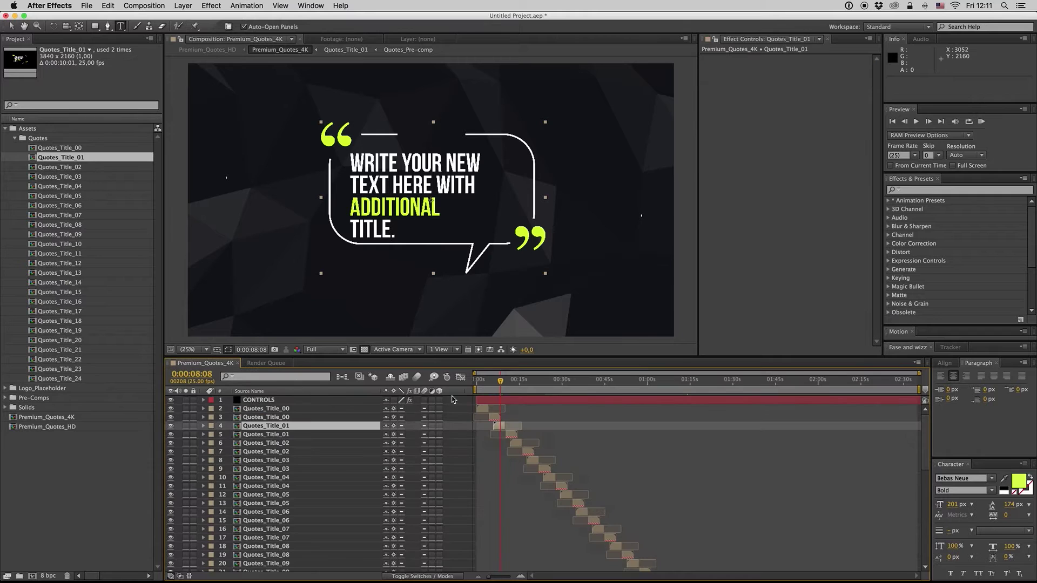
click(521, 382)
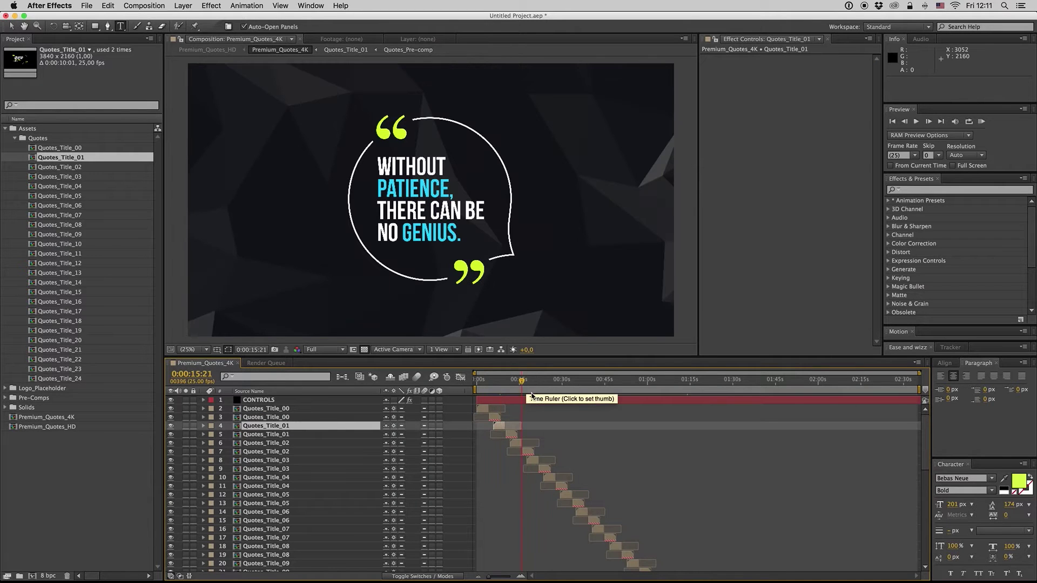
click(539, 381)
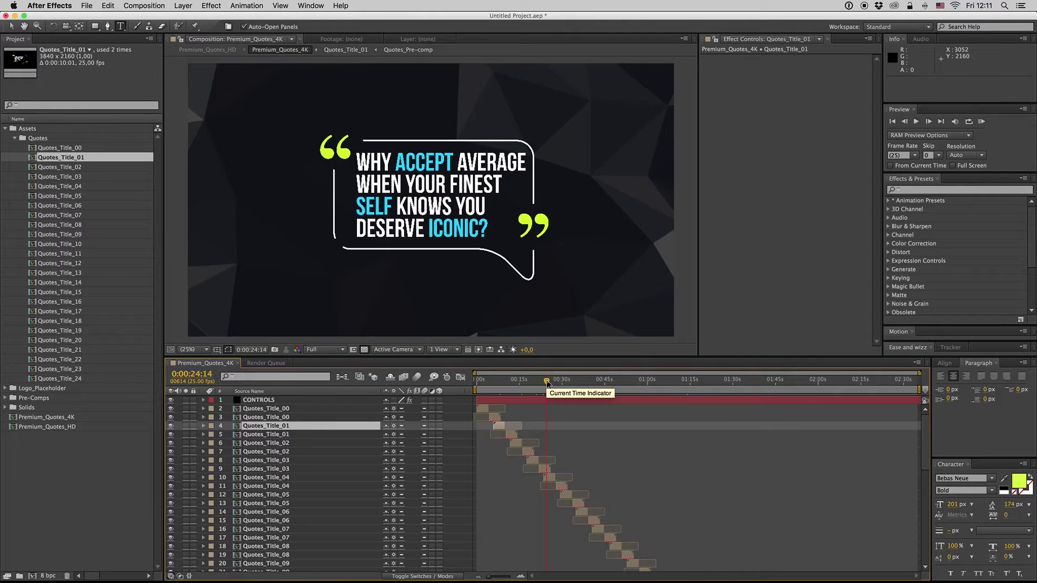
click(546, 382)
click(551, 382)
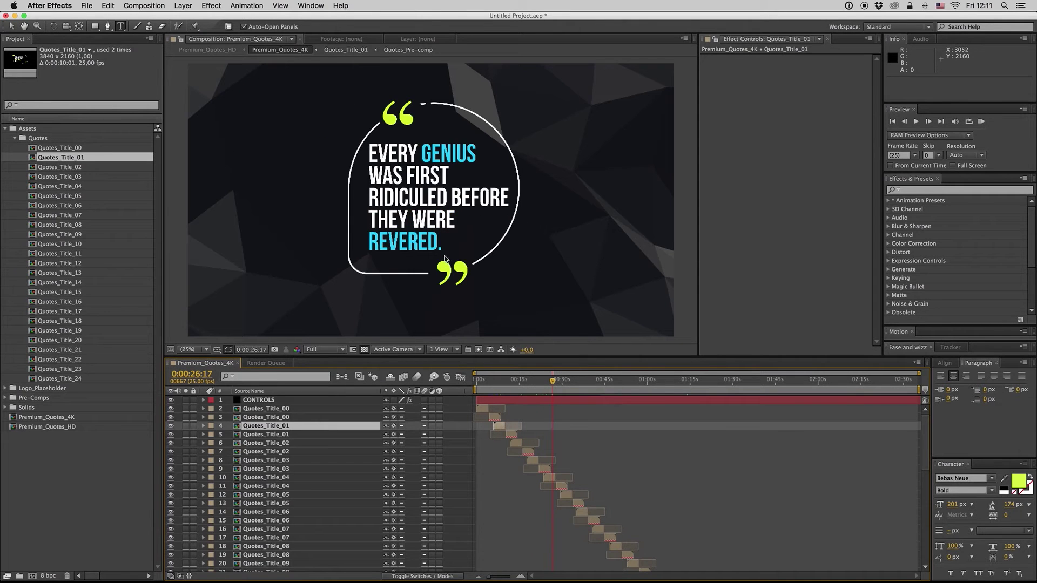
click(567, 382)
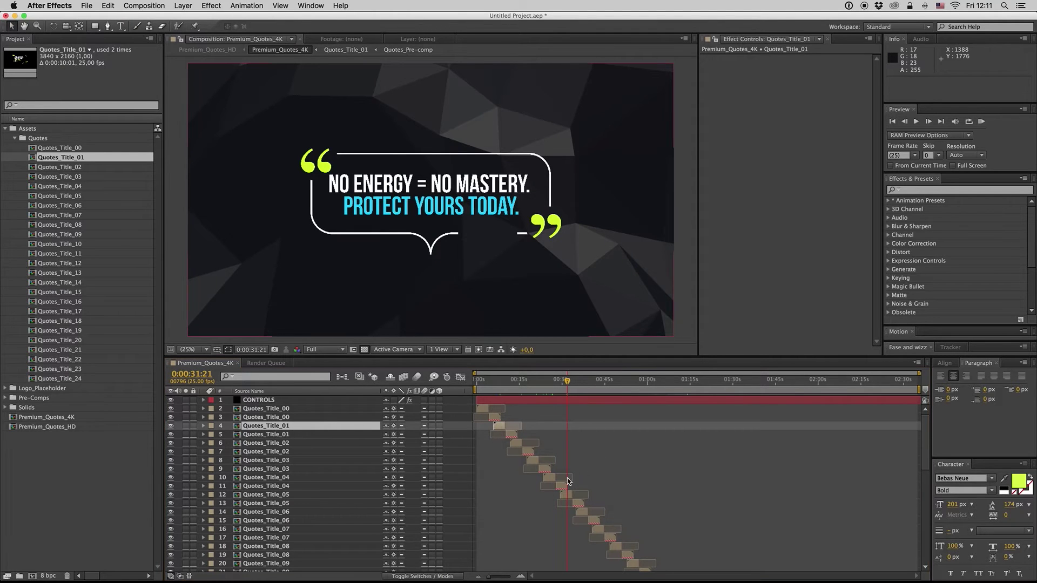
click(565, 494)
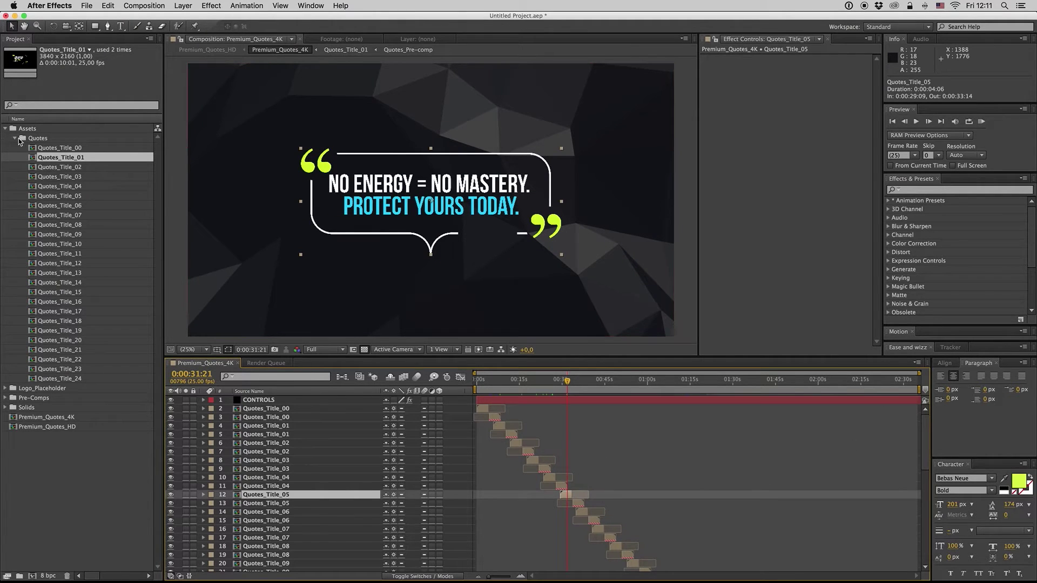
Step: Open the Logo_Placeholder composition from its project folder, turn off the transparency grid and set the magnification to 25%
click(15, 139)
click(6, 148)
double_click(53, 157)
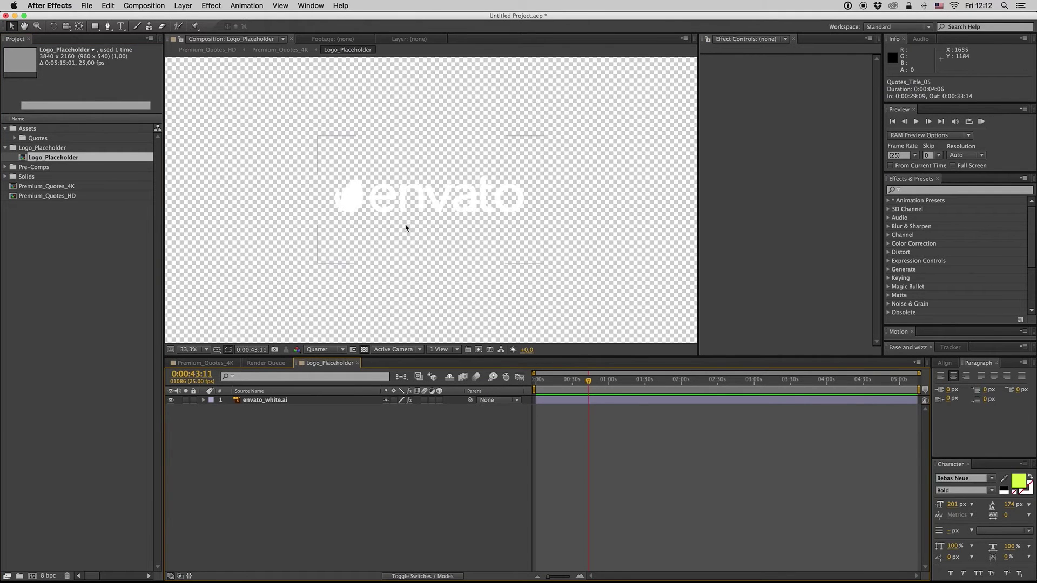
click(364, 349)
click(189, 350)
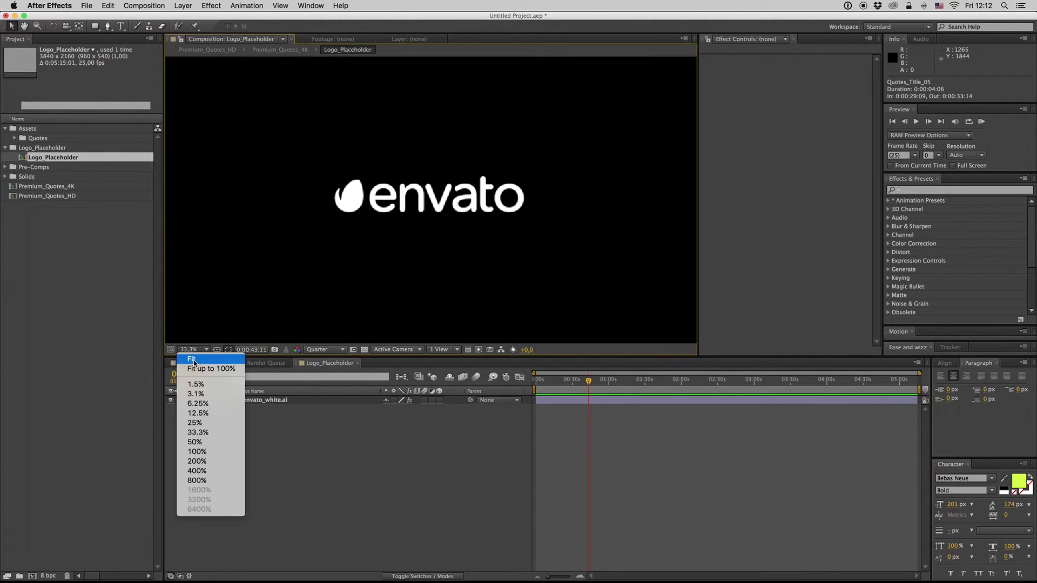
click(195, 423)
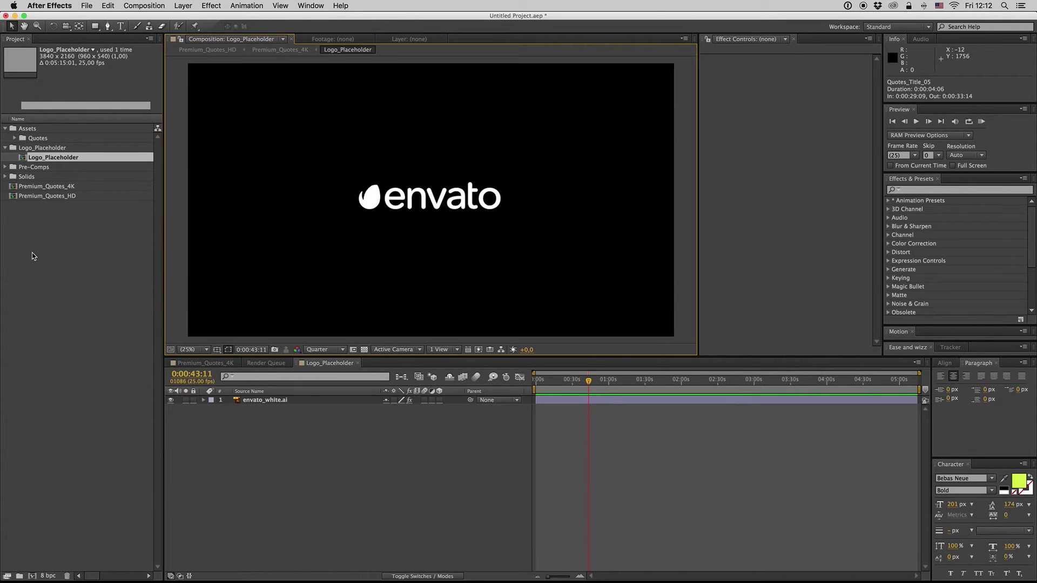
Step: Close the Logo_Placeholder composition and view the closing logo at 0:02:34:07 in Premium_Quotes_4K
click(357, 363)
click(915, 381)
drag(925, 444, 917, 389)
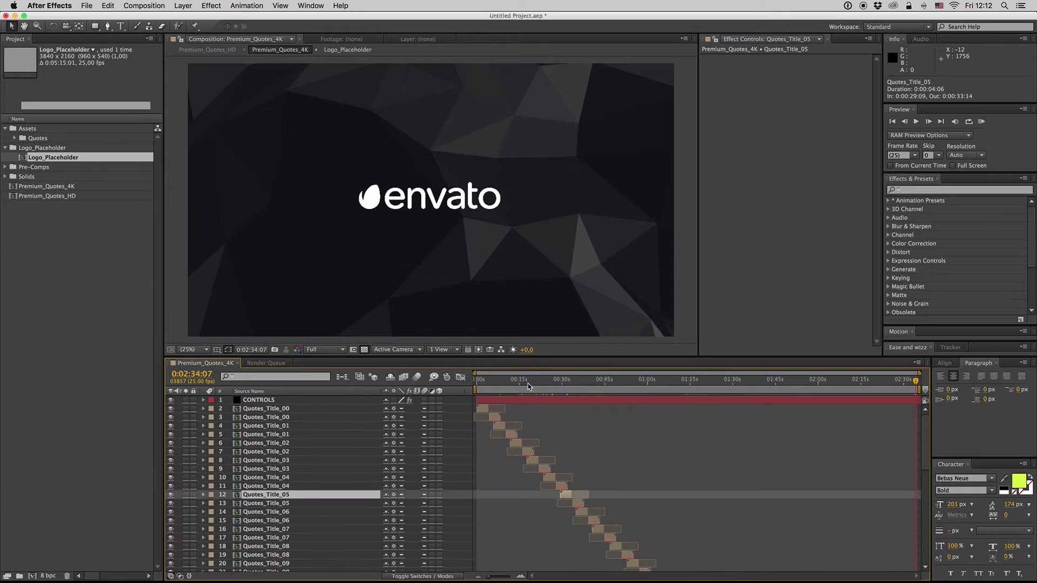
Step: Go to 0:00:40:05 and select the Background layer to show its Tint effect settings
click(591, 382)
drag(927, 453, 927, 538)
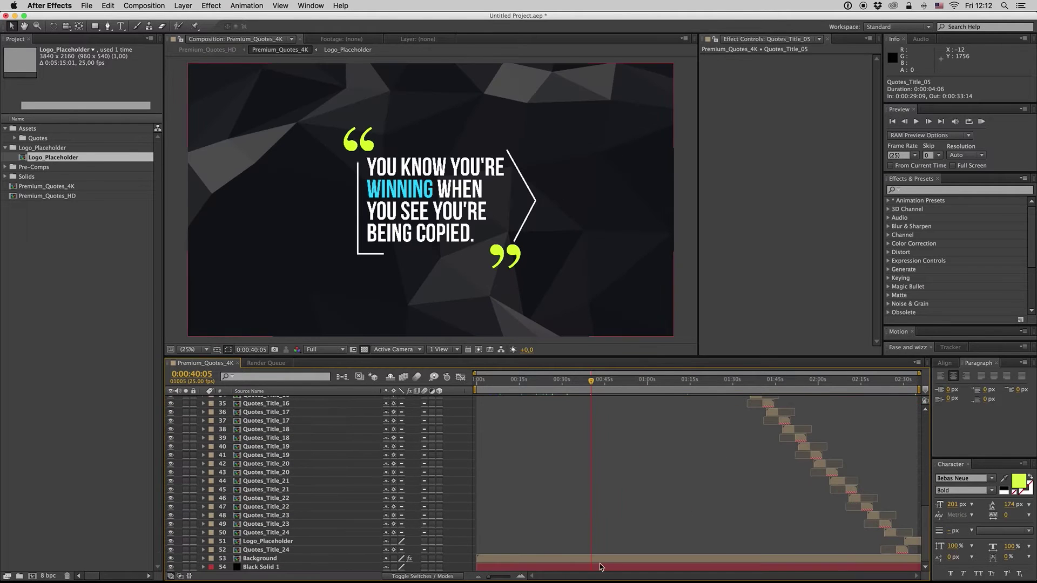
click(373, 558)
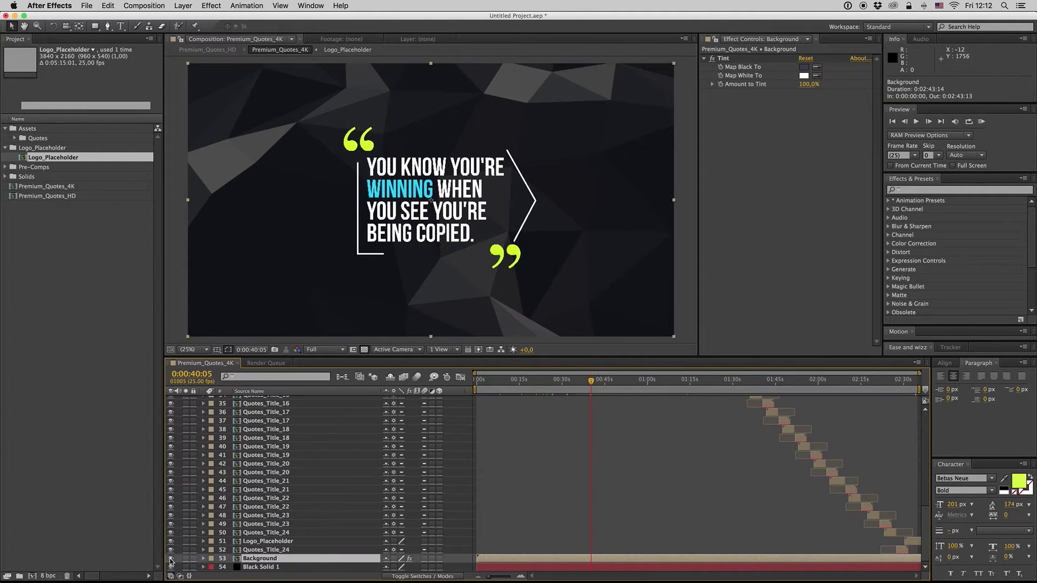
Step: Try the closing quotation mark's yellow-green and the word WINNING's cyan as the Background layer's Map White To tint colour
click(819, 77)
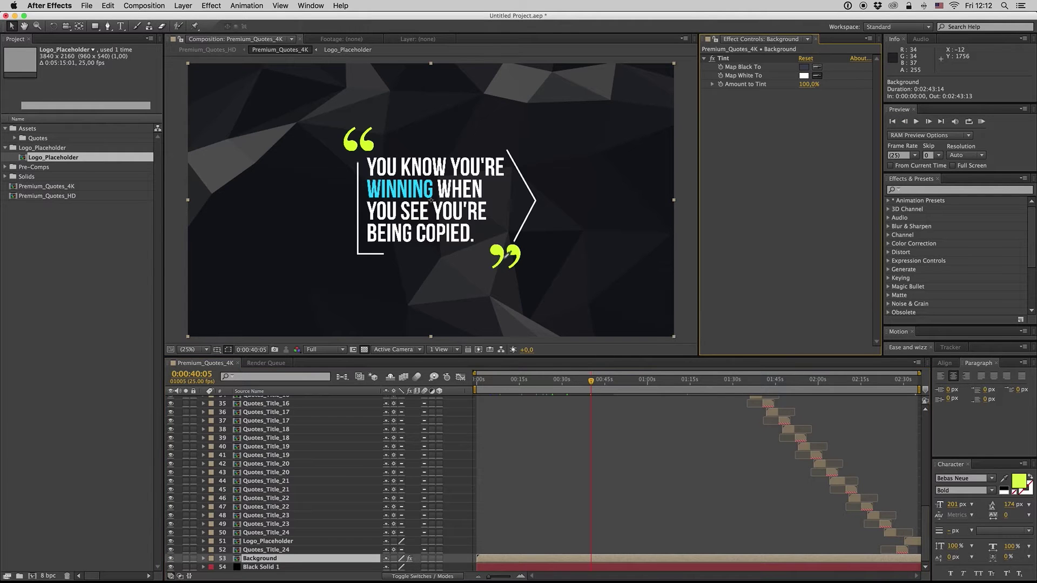
click(512, 255)
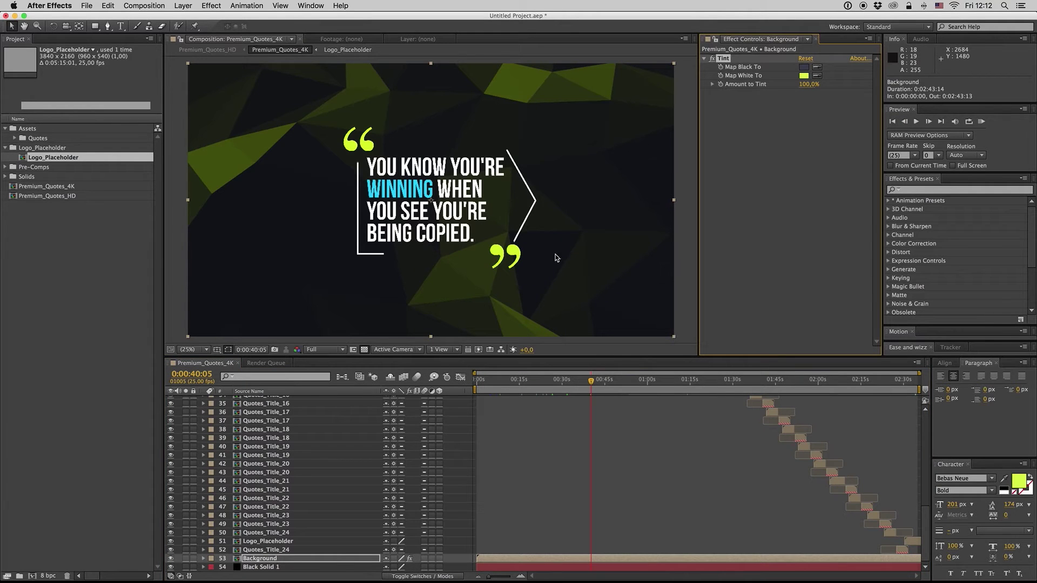
click(817, 76)
click(425, 190)
click(513, 379)
click(589, 385)
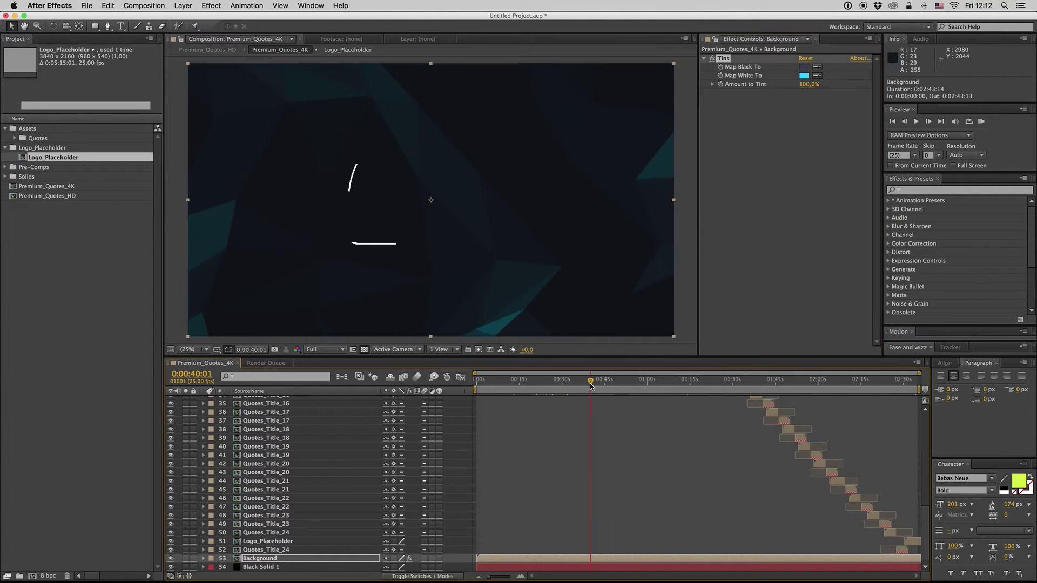
Step: Set the Map White To colour of the Background layer's Tint effect to white
click(803, 76)
drag(628, 503, 536, 432)
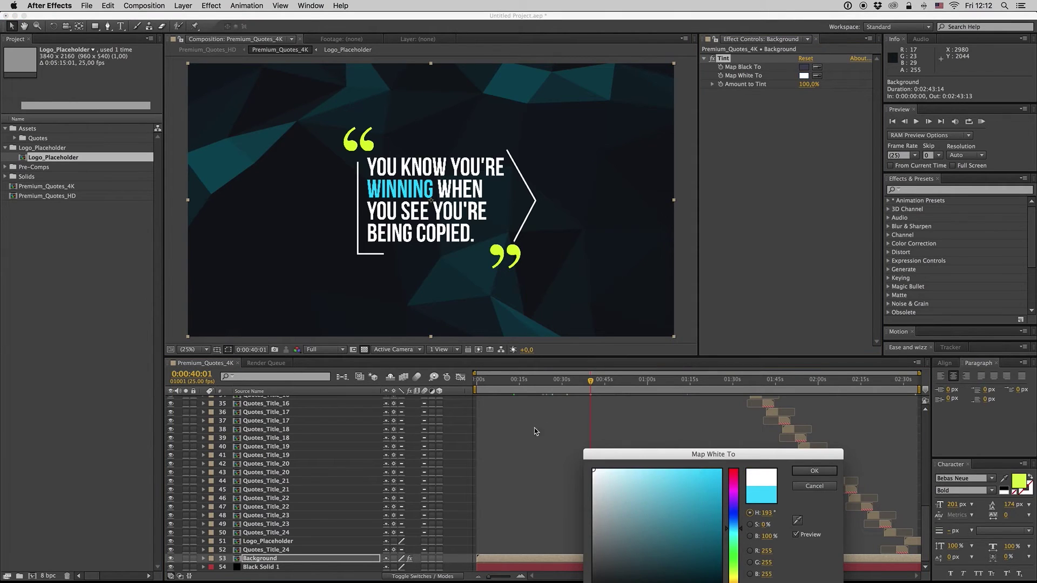
click(835, 473)
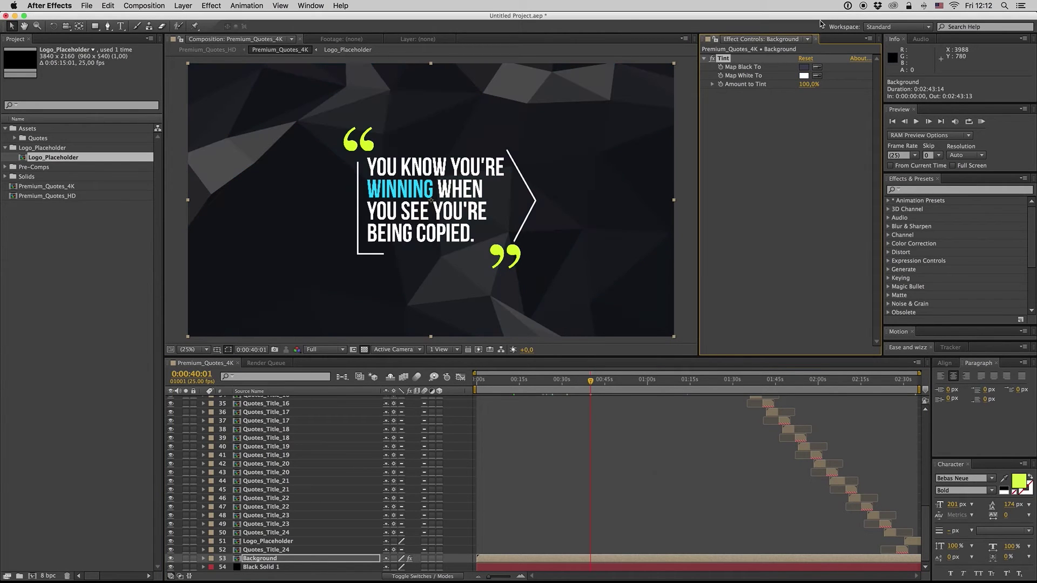
click(804, 67)
drag(679, 450, 561, 283)
click(697, 319)
Step: Return to the Quotes_Title_02 section around 0:00:15:00 and select both of its layers
click(607, 381)
click(554, 382)
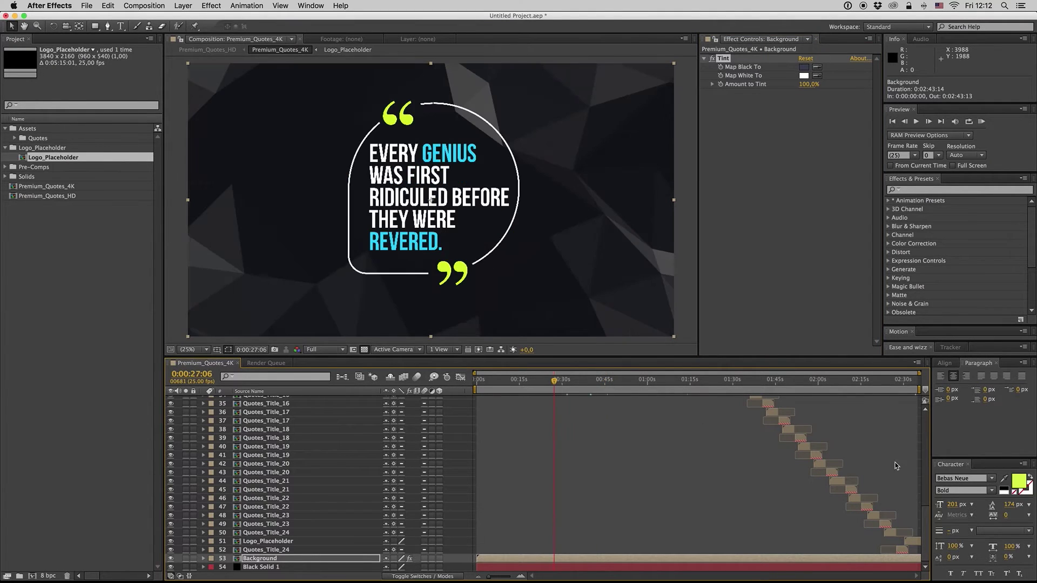
drag(926, 531, 925, 413)
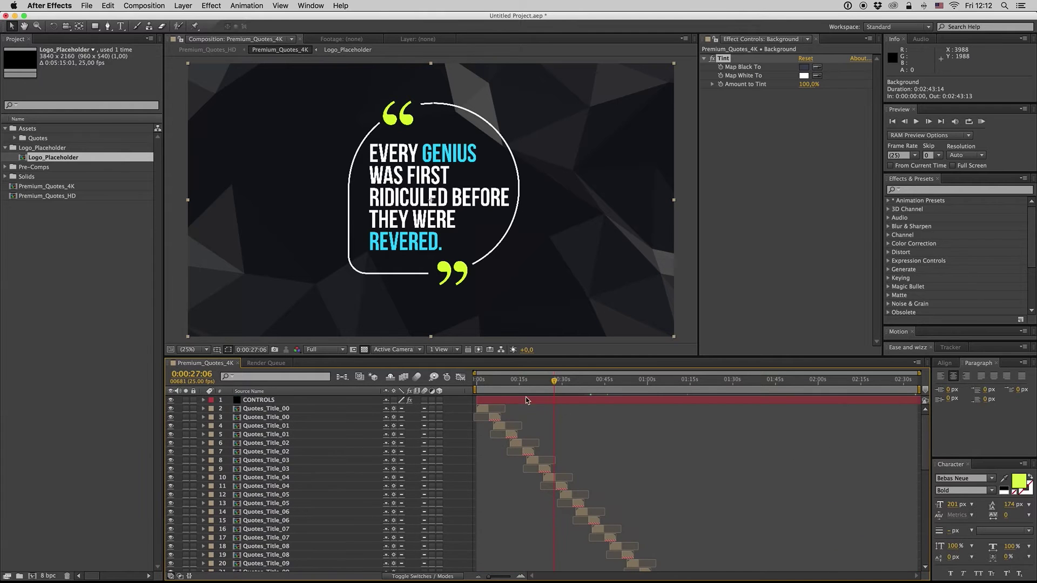
key(equal)
key(equal)
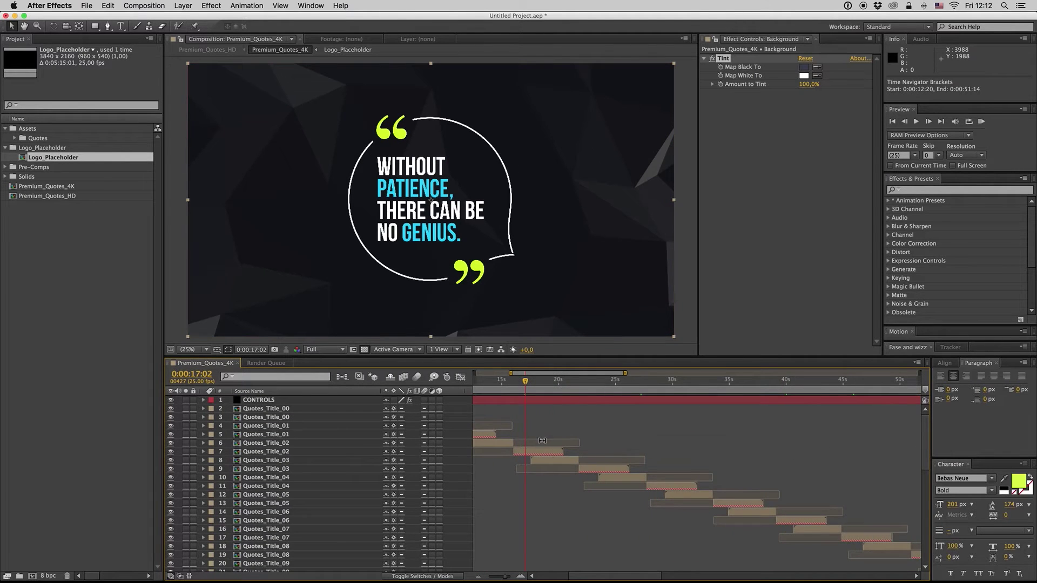
key(space)
drag(596, 417, 673, 415)
click(579, 382)
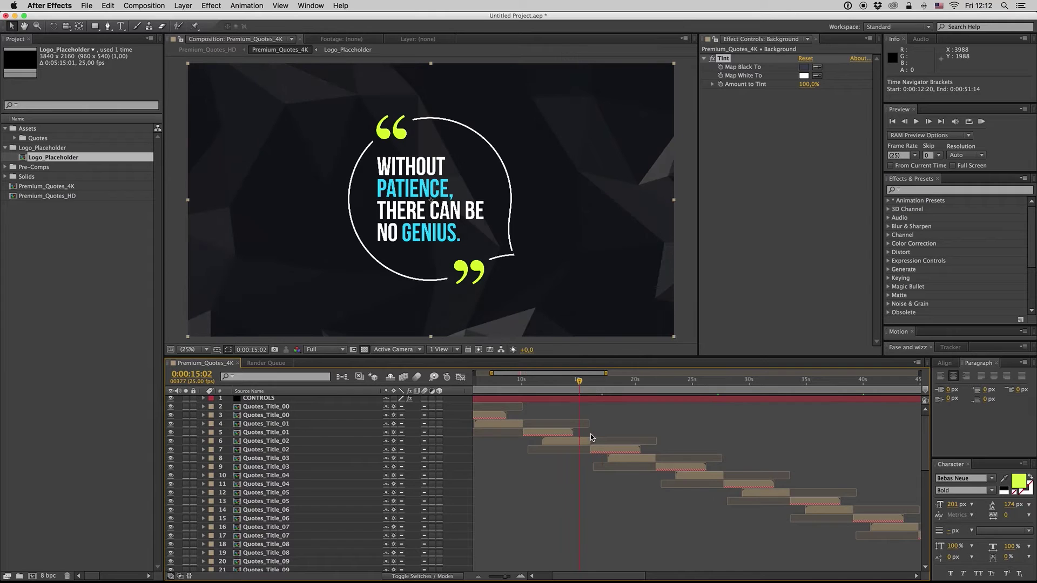
click(568, 441)
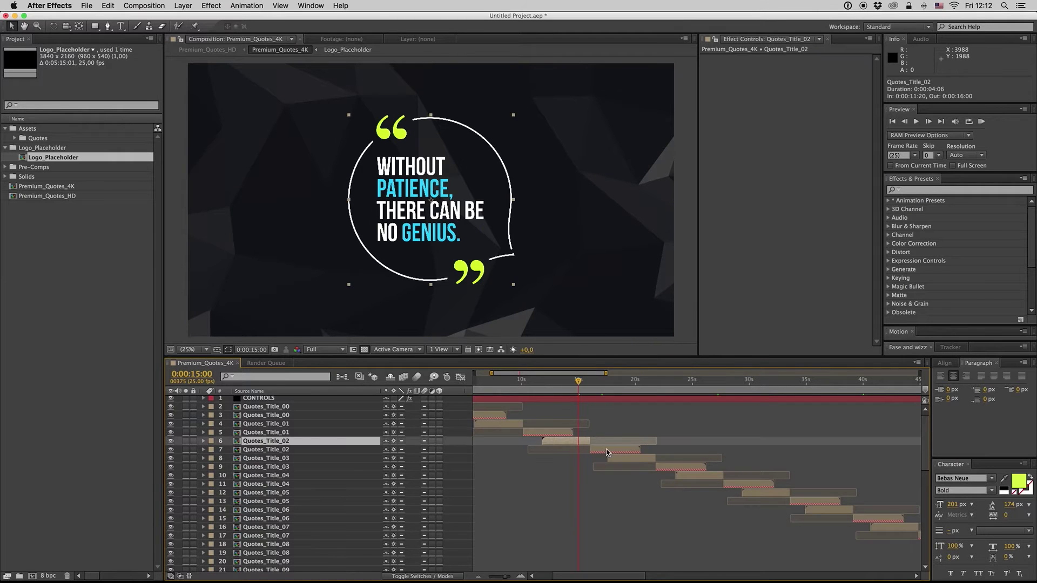
shift+click(600, 450)
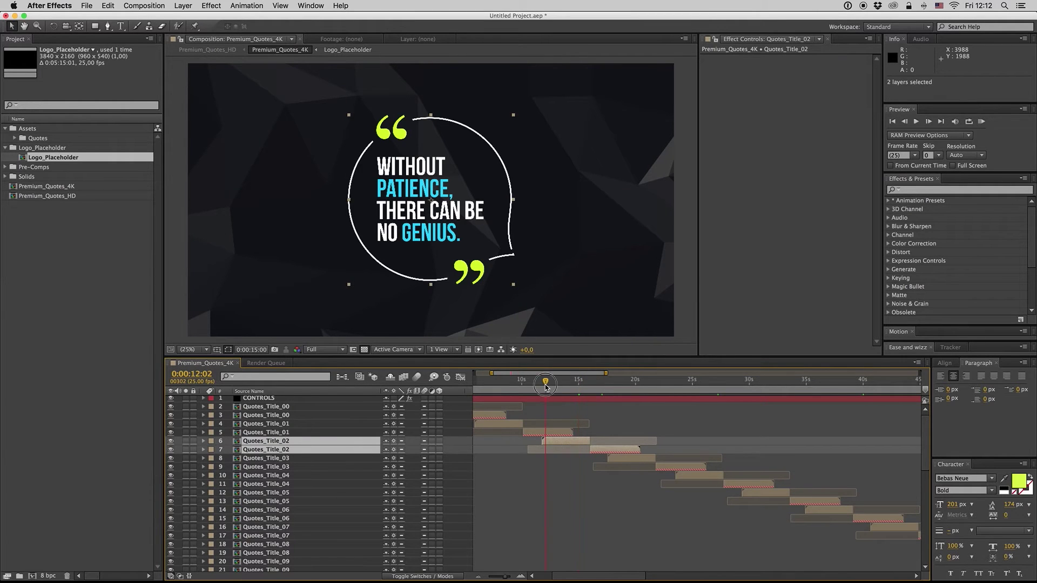
Step: Preview the Quotes_Title_02 intro from 0:00:12:02 and examine its outro layer up to 0:00:18:03
drag(545, 385, 570, 383)
key(space)
key(space)
click(594, 481)
click(606, 381)
click(607, 450)
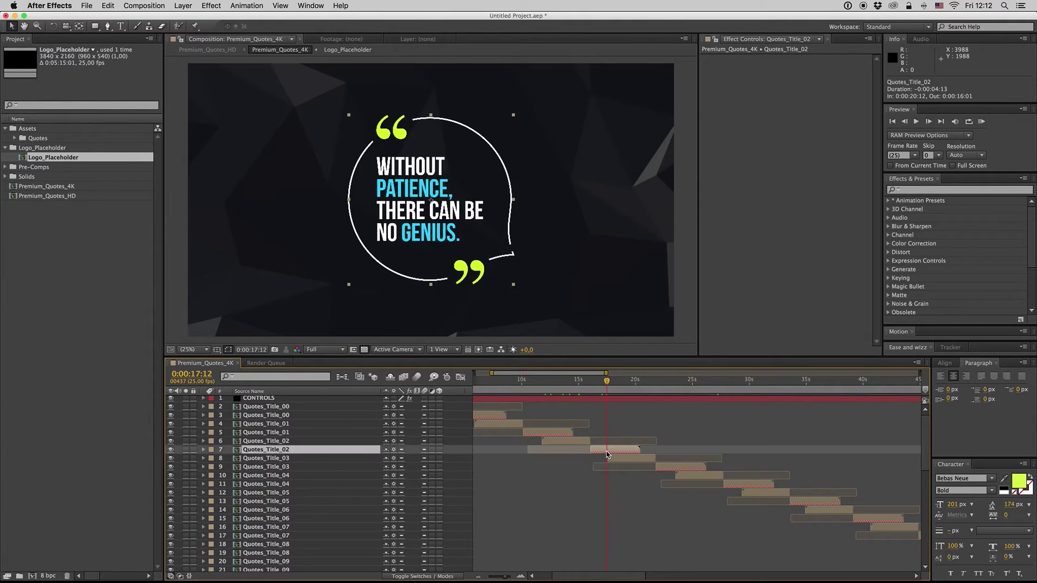
drag(609, 382, 614, 383)
Step: Extend the first Quotes_Title_02 layer to 0:00:17:22 and move the second Quotes_Title_02 layer to start at that point
click(576, 443)
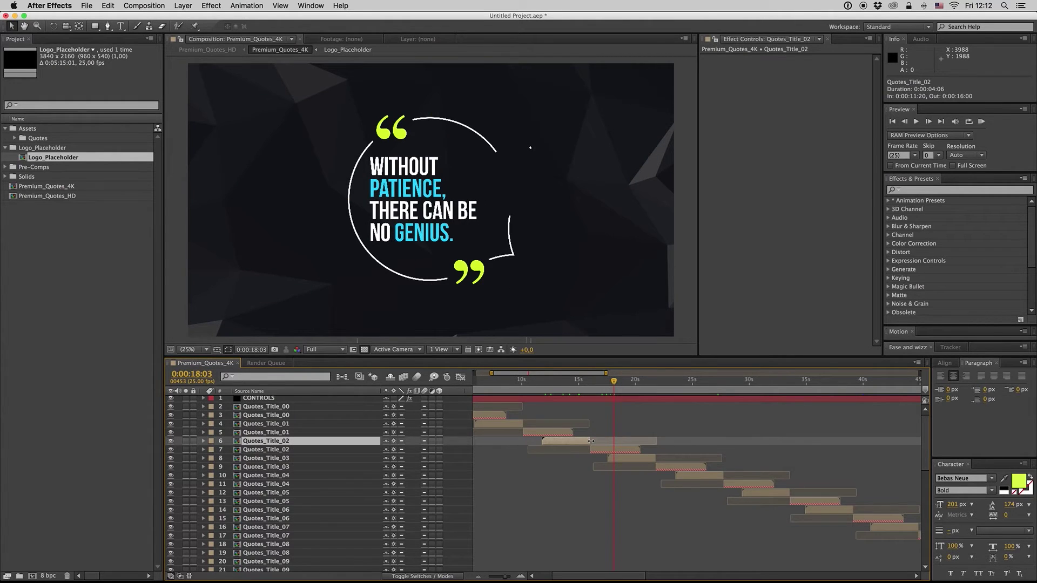
mouse_move(591, 442)
mouse_down()
mouse_move(621, 444)
mouse_move(598, 451)
mouse_up()
key(equal)
key(equal)
key(equal)
key(equal)
click(570, 382)
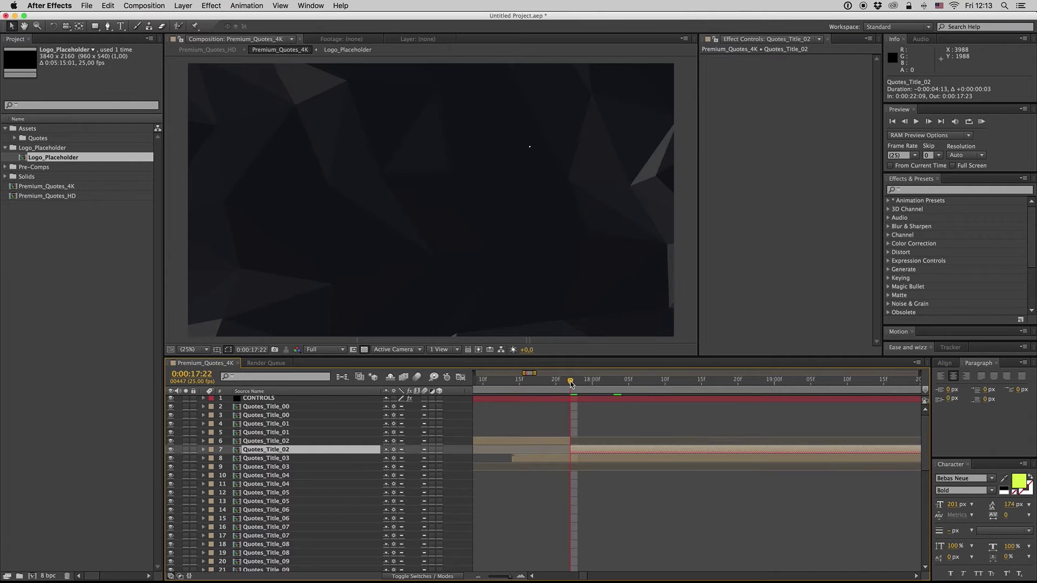
Step: Try overlapping the second Quotes_Title_02 layer with the first by one and then two frames, and preview the join
drag(570, 381, 564, 381)
drag(590, 449, 584, 449)
drag(565, 382, 570, 383)
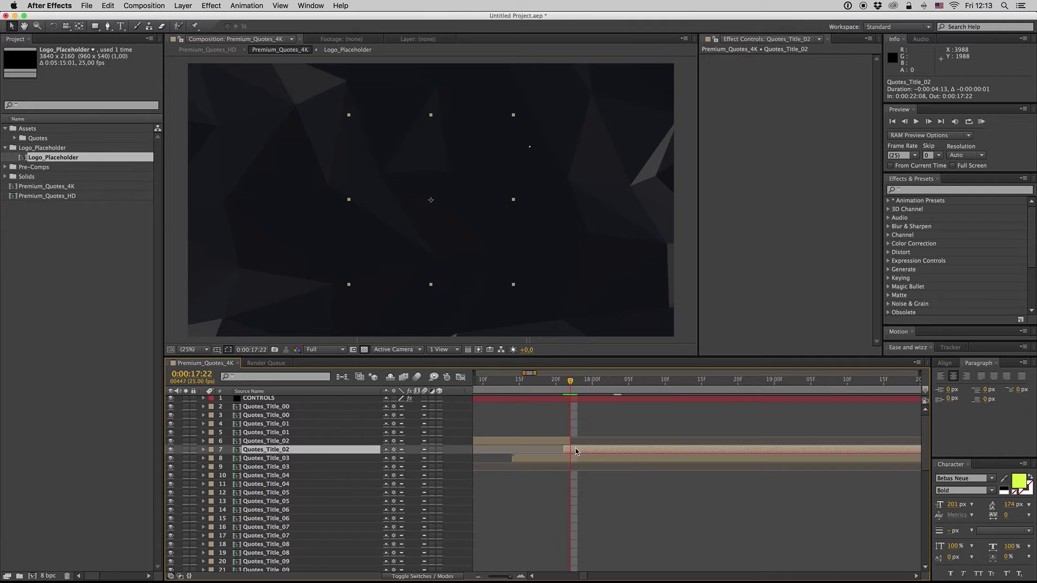
drag(575, 451, 568, 451)
click(546, 385)
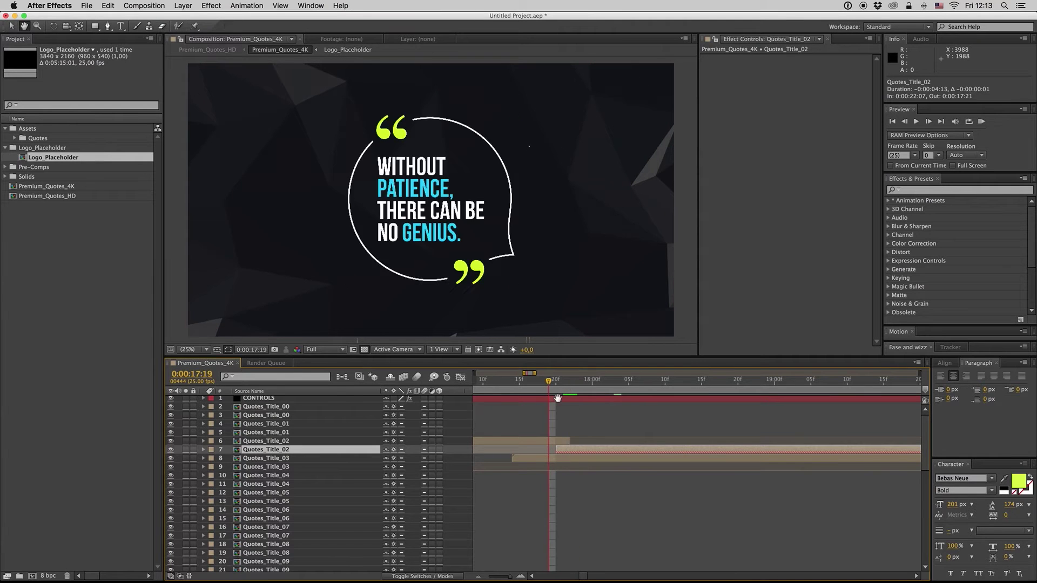
key(space)
key(space)
Step: Start the second Quotes_Title_02 layer at 0:00:17:22, extend the first by one frame to overlap it, and preview the transition
mouse_move(569, 451)
mouse_down()
mouse_move(585, 451)
mouse_move(575, 440)
mouse_up()
click(556, 383)
key(space)
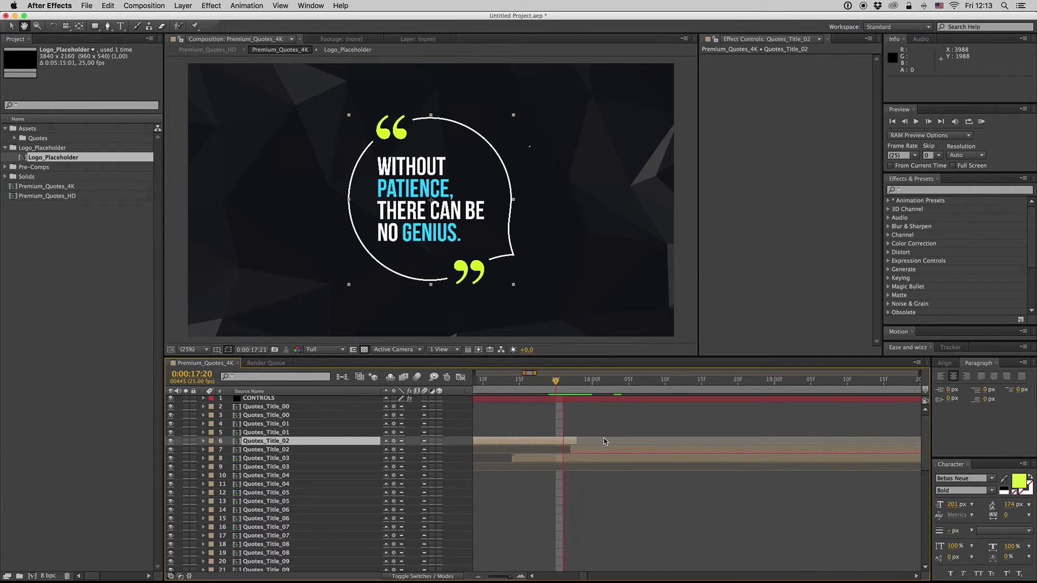
key(space)
Step: Try shifting all layers from the first Quotes_Title_03 through the last Quotes_Title_24 to a later start, and undo the move
key(minus)
key(minus)
key(minus)
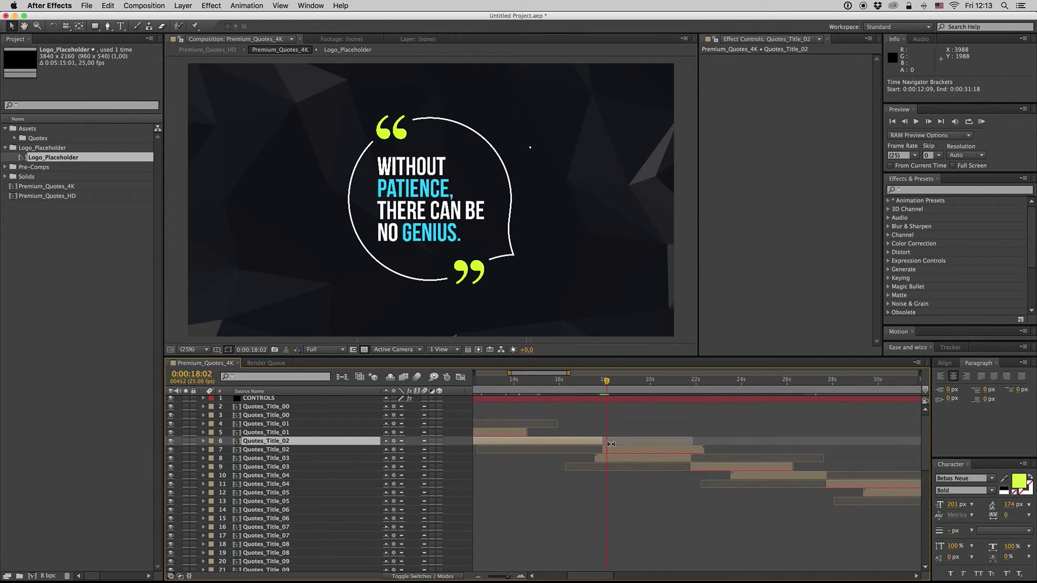
key(minus)
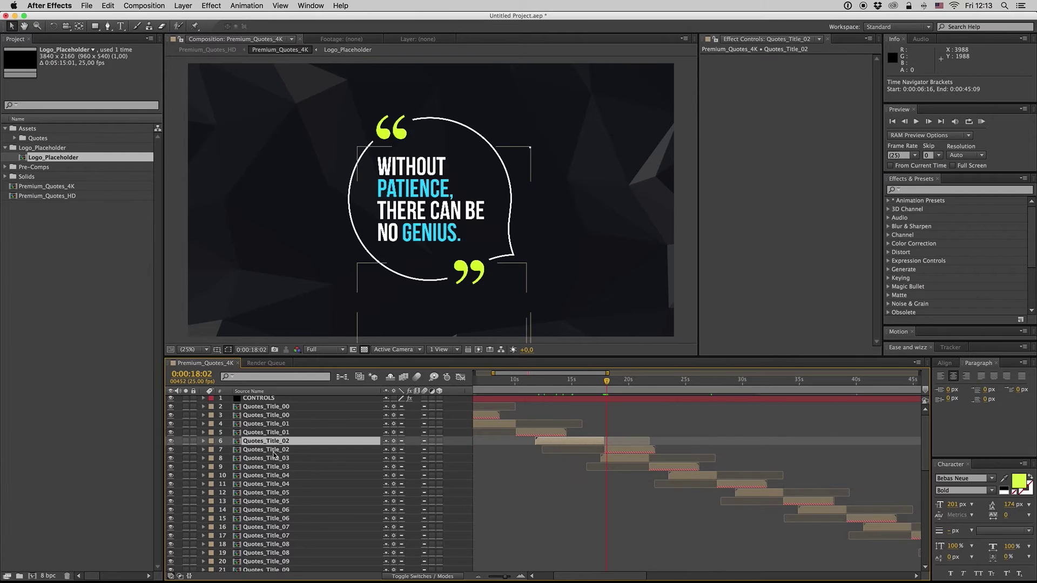
click(632, 458)
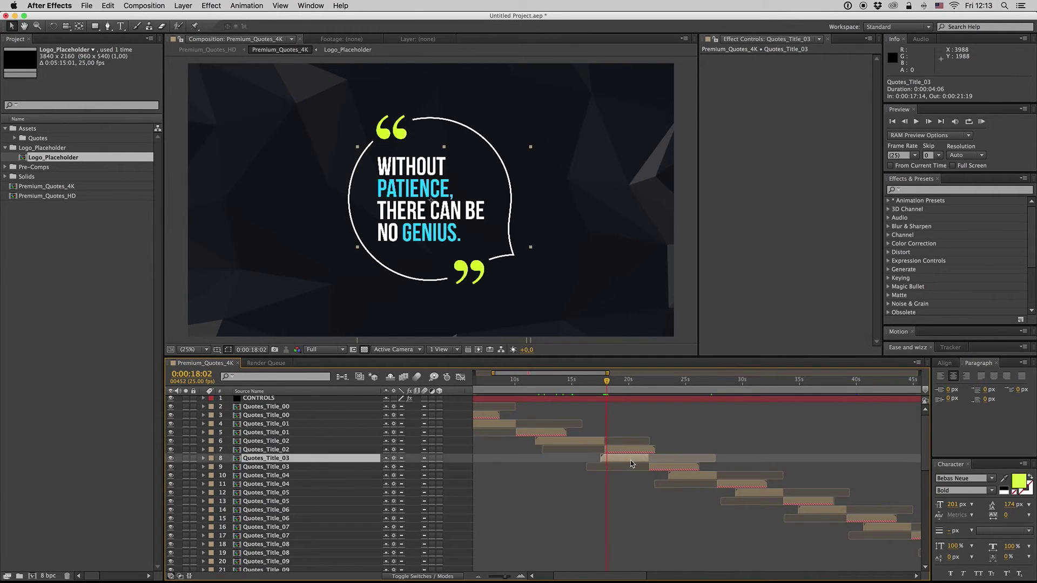
scroll(929, 458, down, 10)
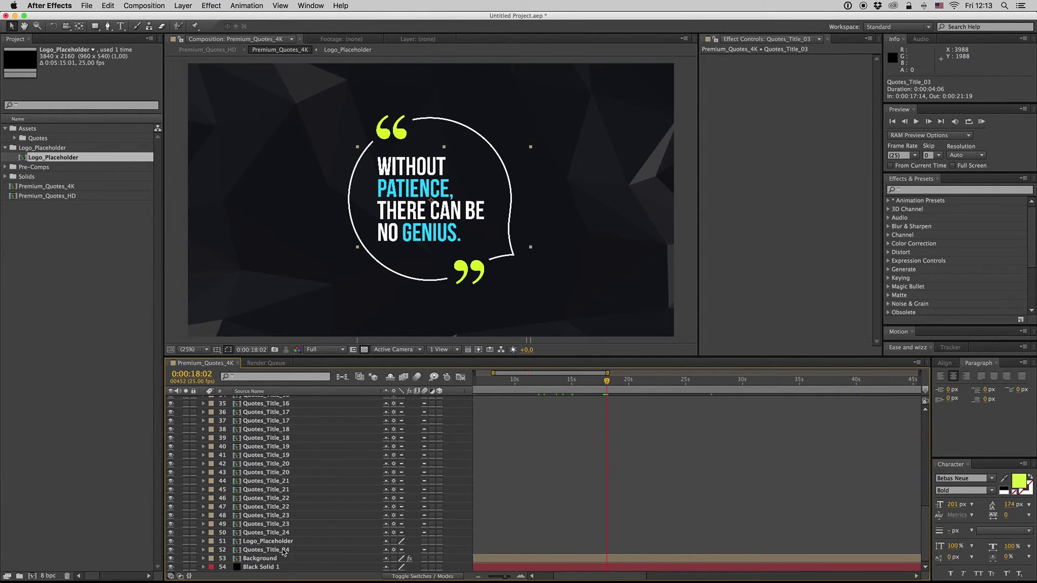
shift+click(300, 550)
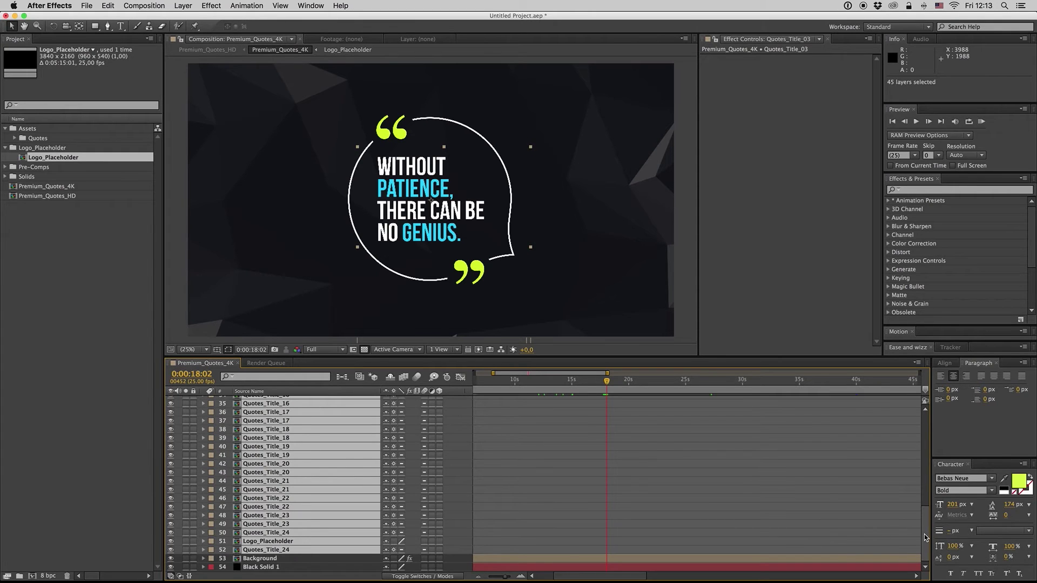
drag(924, 533, 923, 428)
drag(609, 463, 637, 465)
key(super+z)
Step: Examine the Quotes_Title_02 and Quotes_Title_03 layers in the timeline at 0:00:15:20 and 0:00:19:17
click(617, 431)
click(581, 381)
click(598, 443)
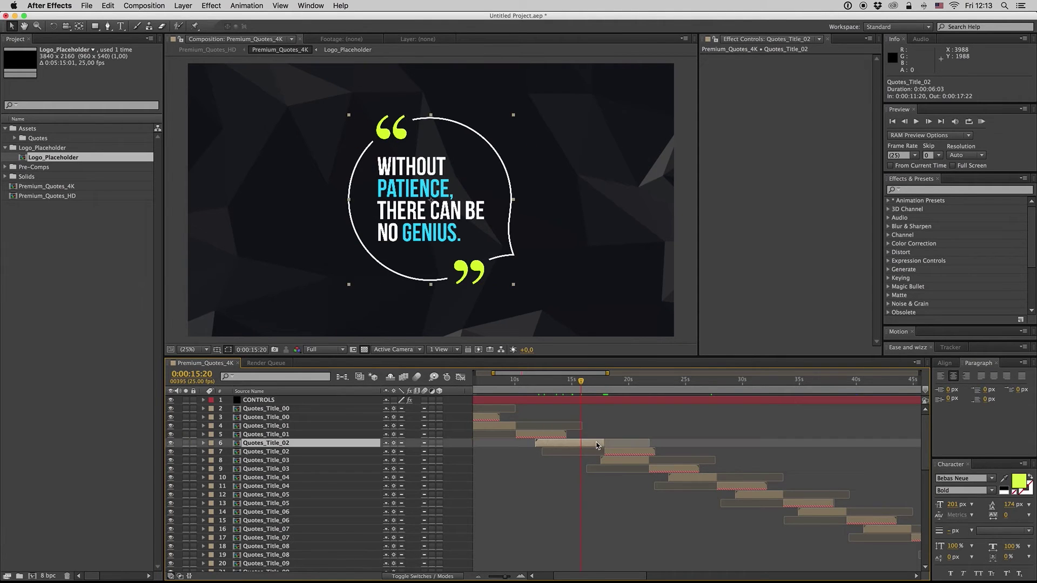
click(626, 387)
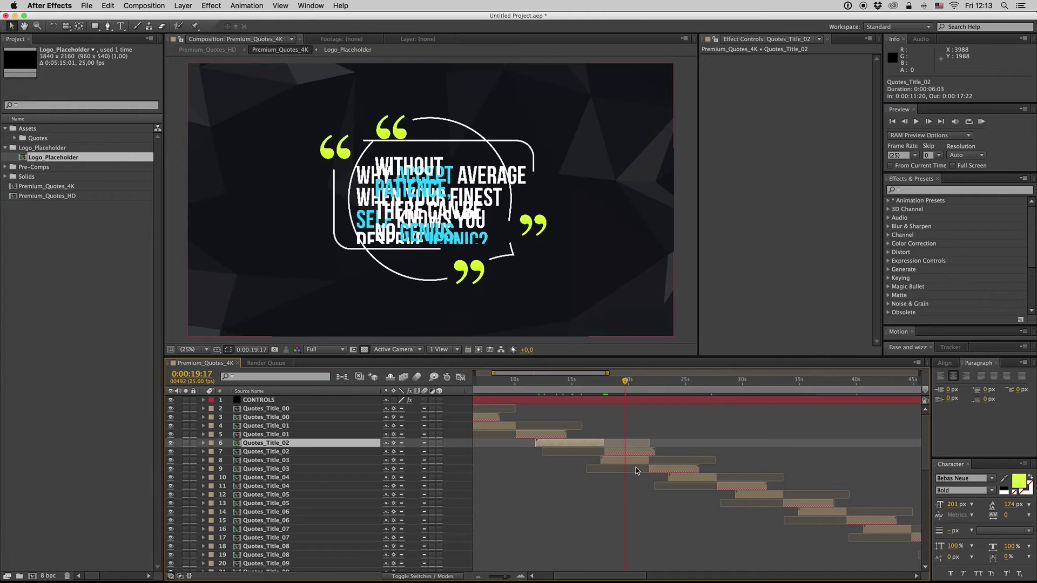
Step: Undo the timing changes made to the two Quotes_Title_02 layers
key(super+z)
key(super+z)
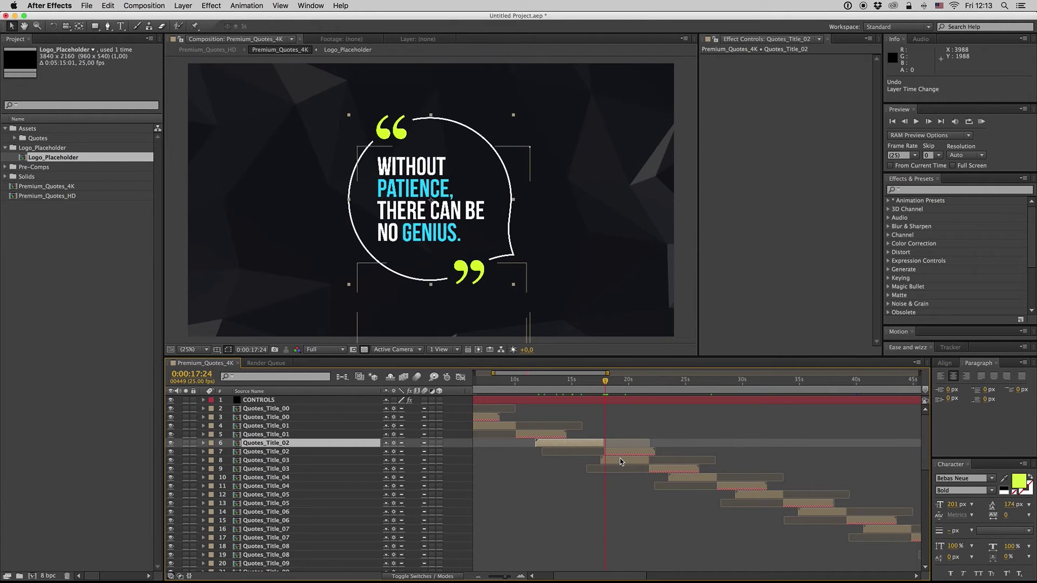
key(super+z)
key(super+z)
key(super+z)
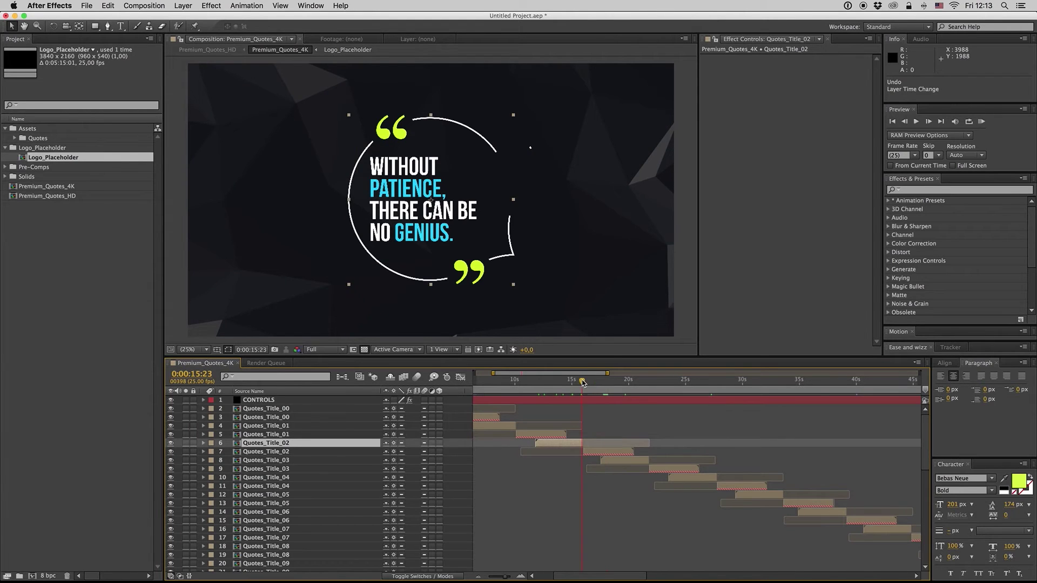
Step: Preview the join between the two Quotes_Title_02 layers from 0:00:15:23
click(582, 380)
key(equal)
key(equal)
key(space)
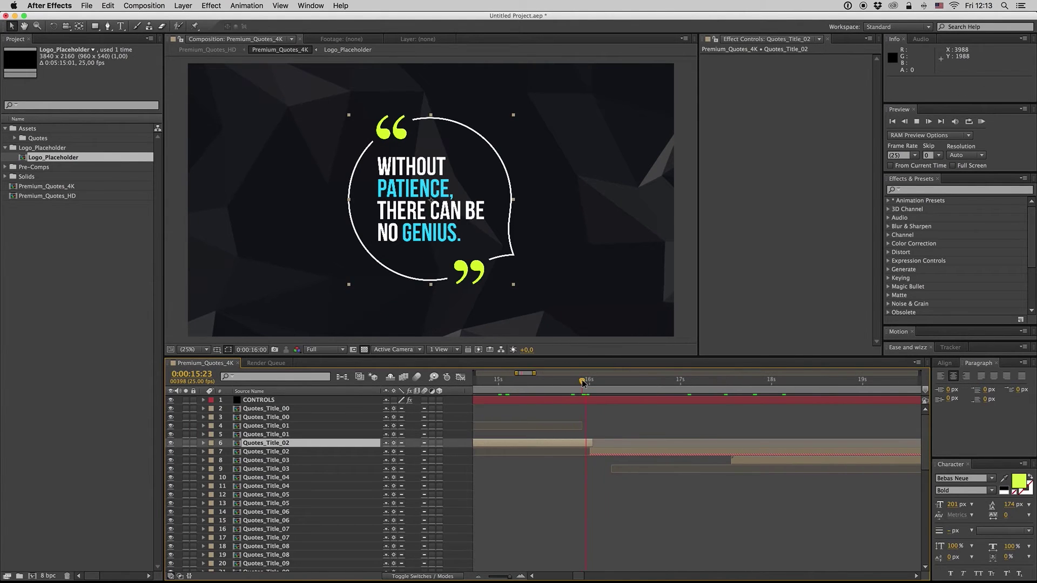
key(minus)
key(minus)
key(minus)
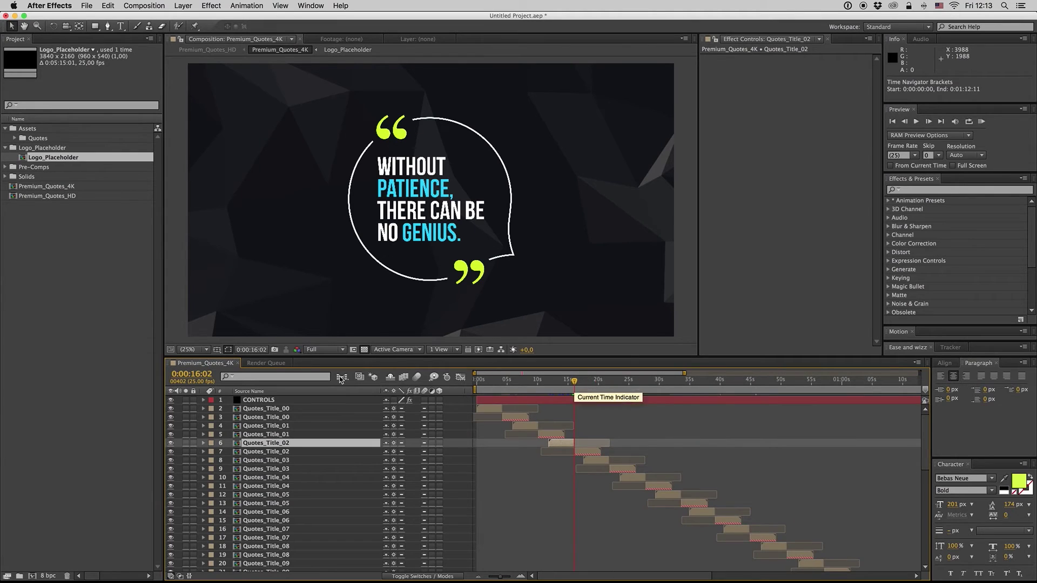
Step: Collapse the Assets and Logo_Placeholder folders, and open the Premium_Quotes_HD composition at 0:00:36:05
click(92, 296)
click(5, 148)
click(5, 129)
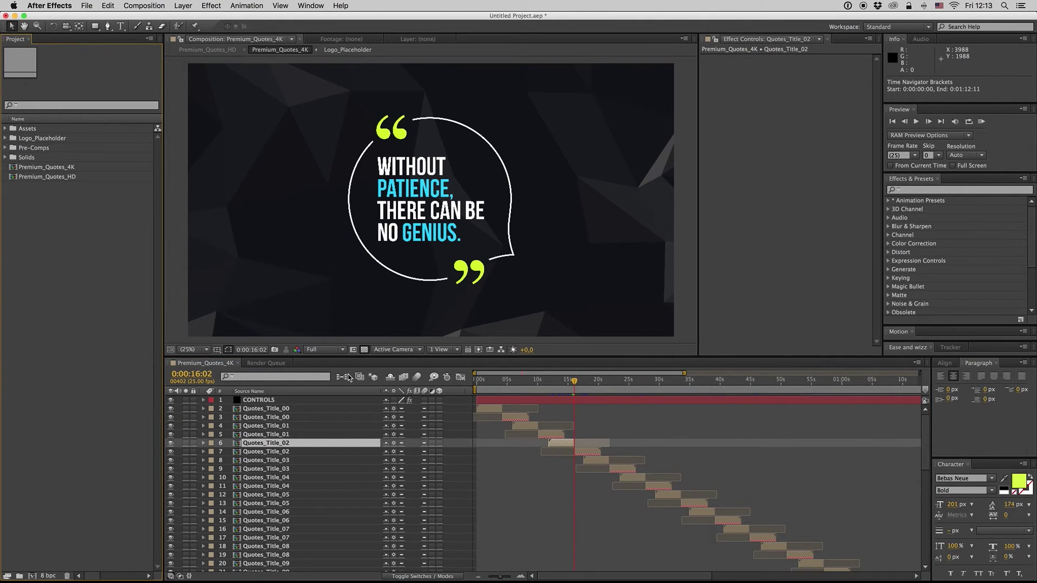
double_click(47, 176)
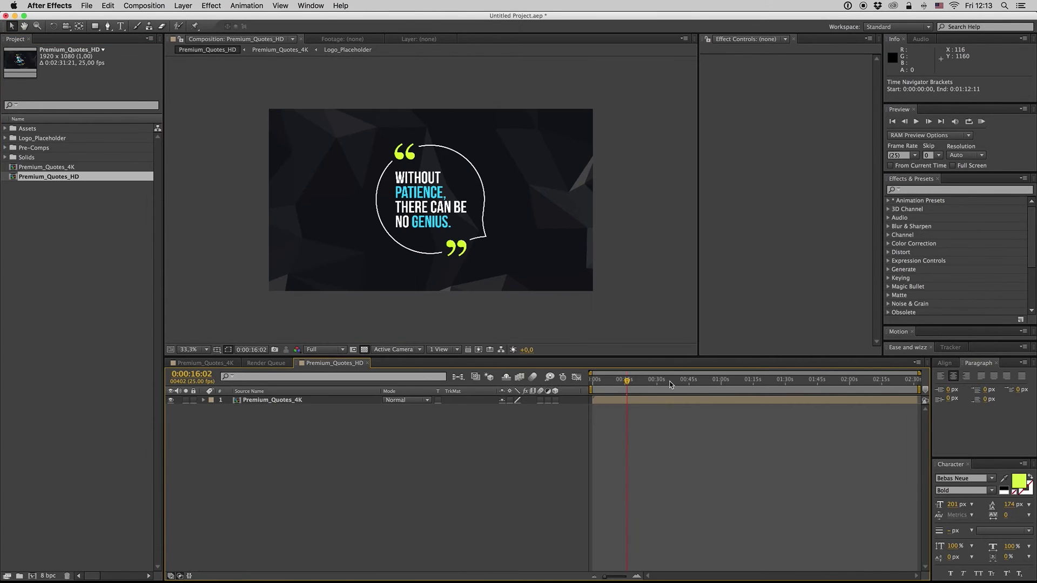
click(669, 384)
Step: Add Premium_Quotes_HD to the render queue and delete the Premium_Quotes_4K item from it
click(144, 5)
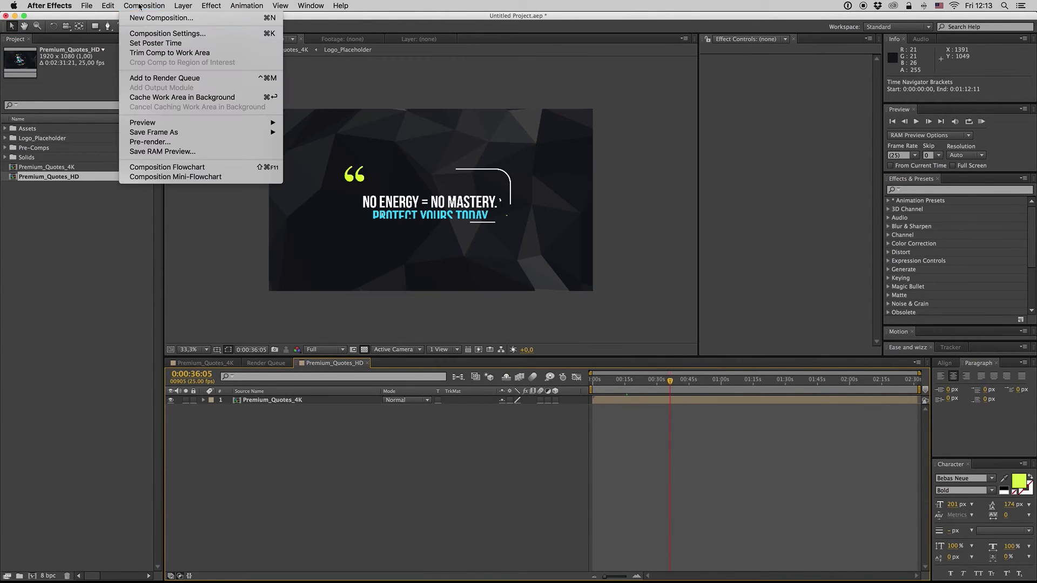
click(169, 80)
click(243, 413)
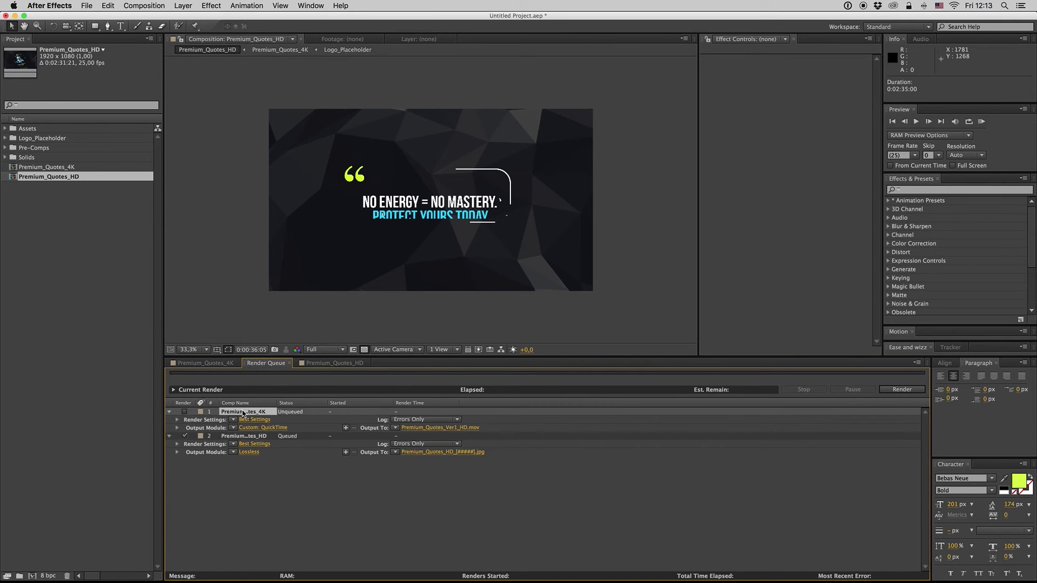
key(Delete)
Step: Try the QuickTime output format with audio for Premium_Quotes_HD, and check its Photo - JPEG codec options
click(249, 427)
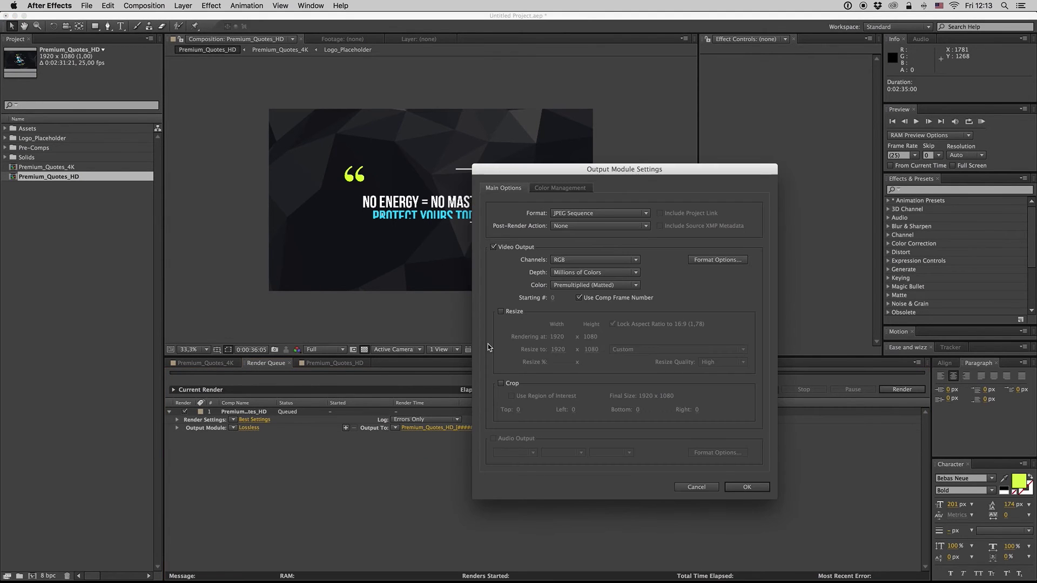
click(596, 213)
click(593, 348)
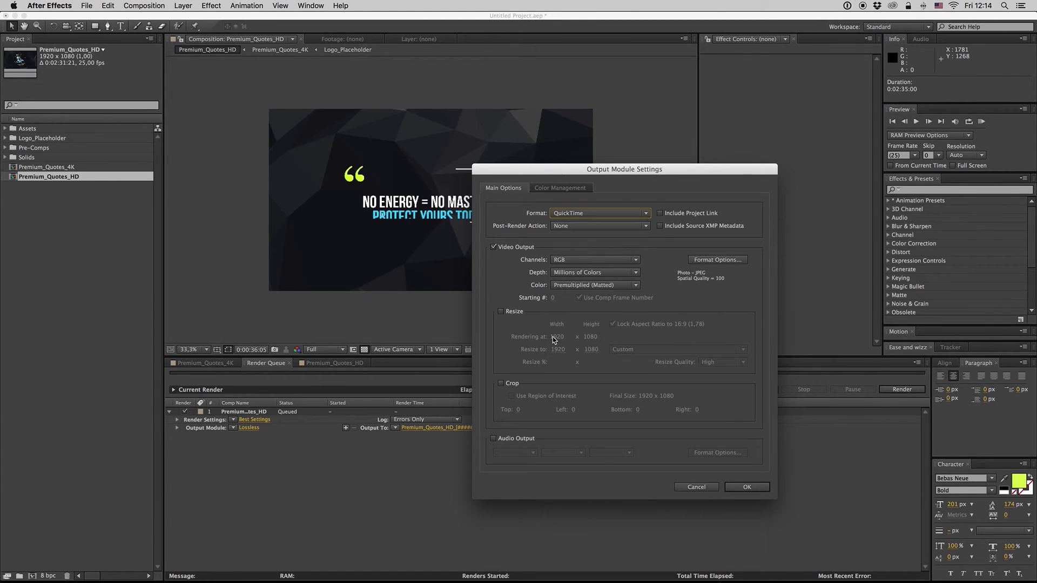
click(493, 438)
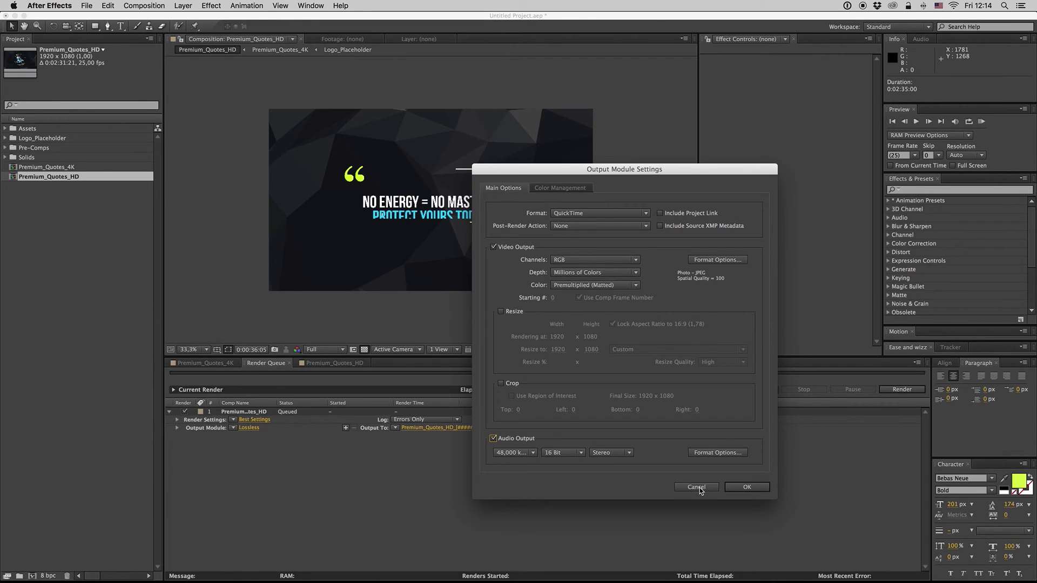
click(721, 261)
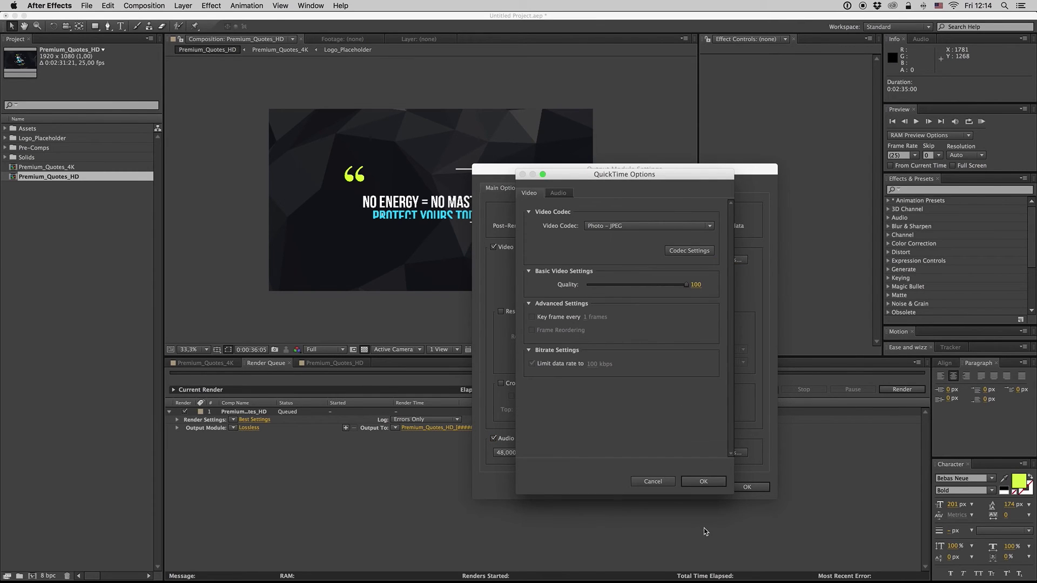
click(701, 482)
Step: Try H.264 as the output format for Premium_Quotes_HD, and cancel the output module settings
click(585, 213)
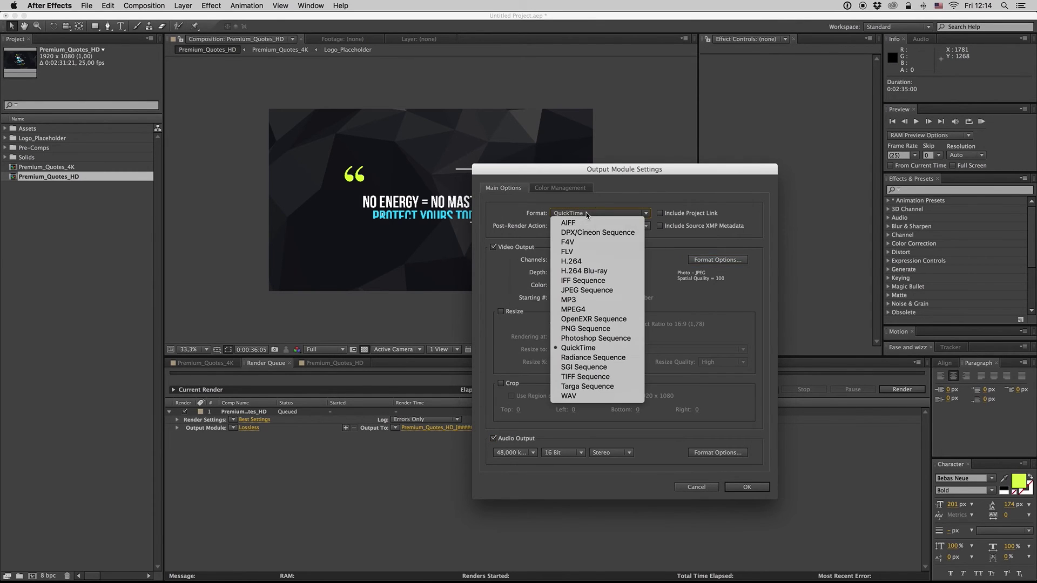
click(585, 261)
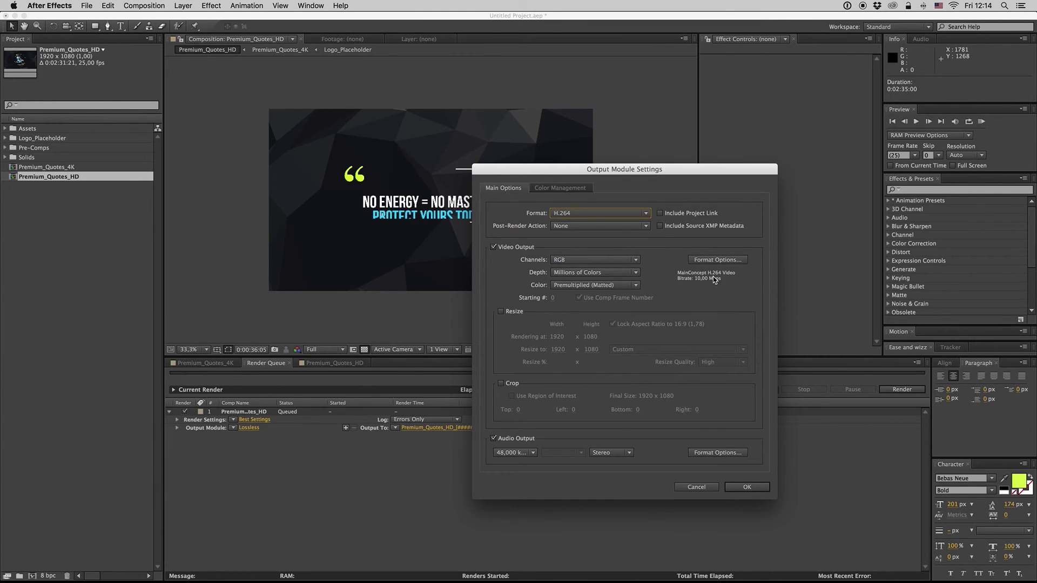
drag(683, 173, 482, 104)
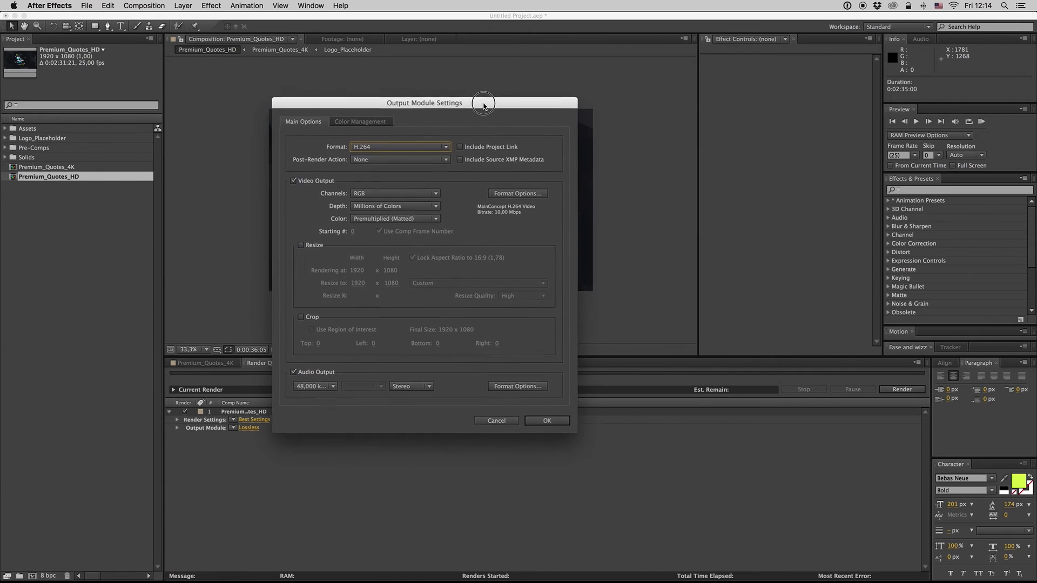
click(609, 449)
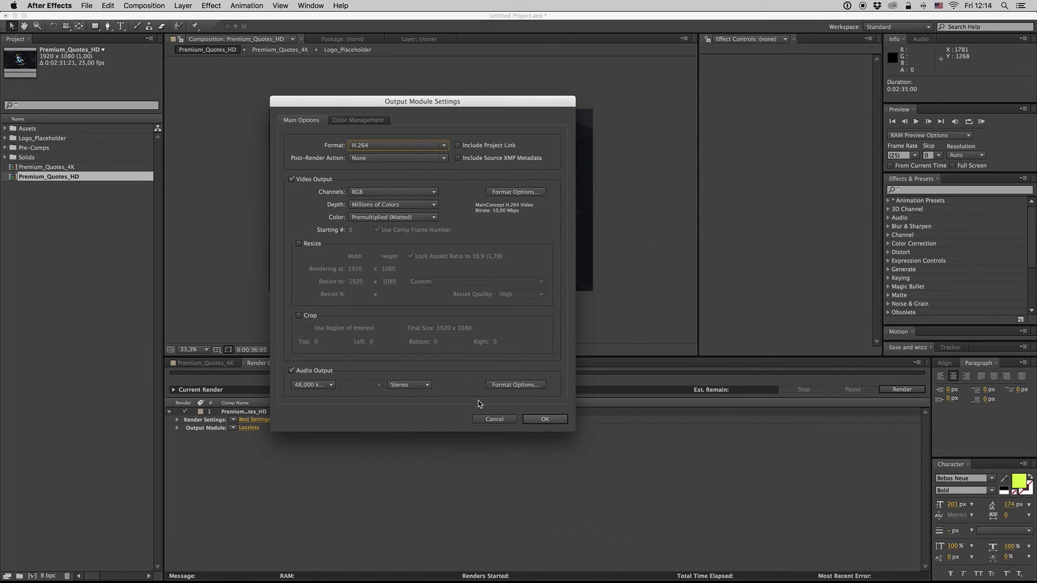
click(493, 419)
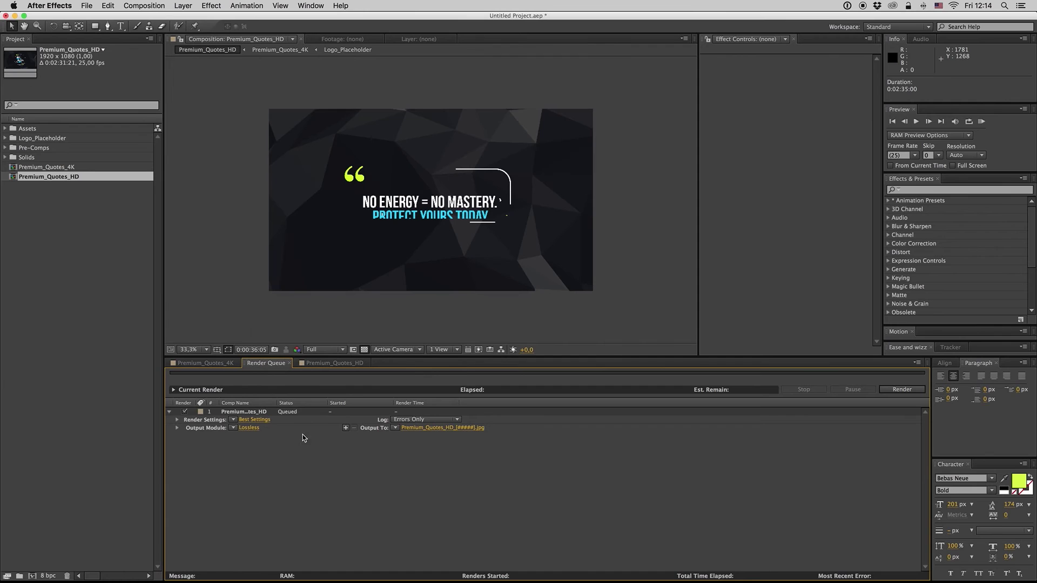
Step: Open the project Premium_Quotes_Version_2.aep, discarding changes to the current project and accepting the version conversion
click(331, 363)
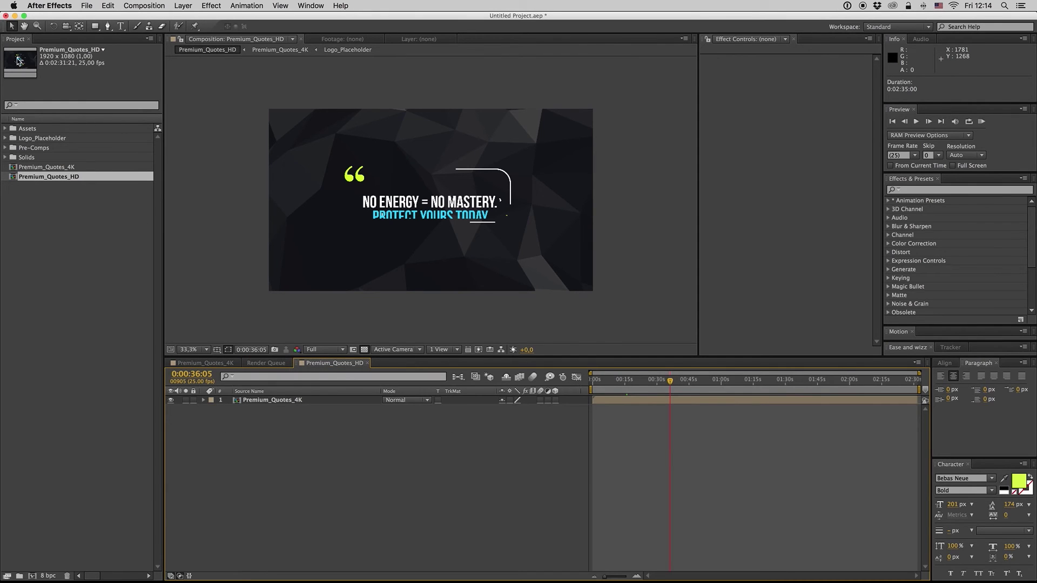
click(88, 6)
click(97, 28)
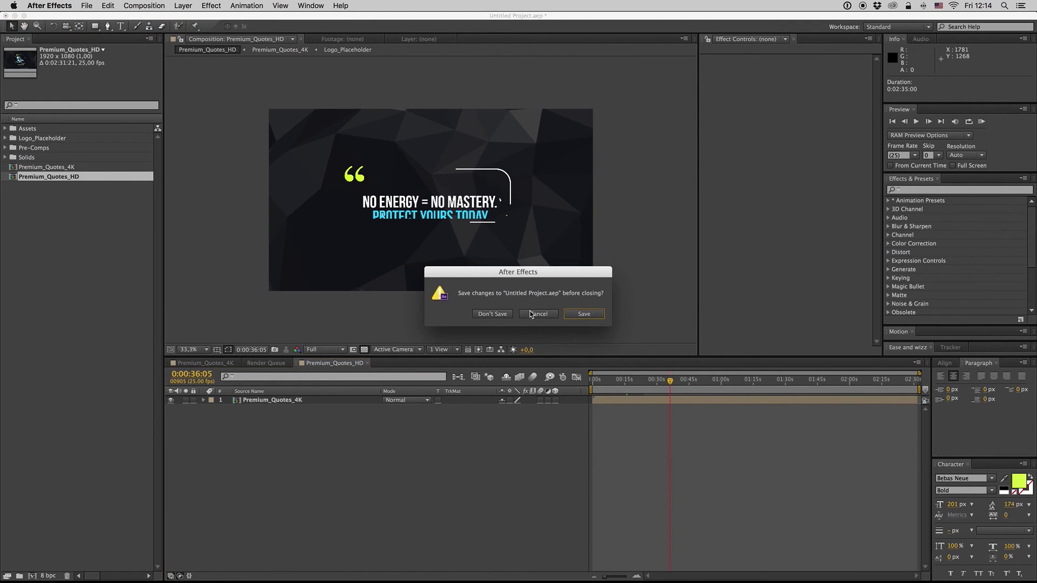
click(492, 314)
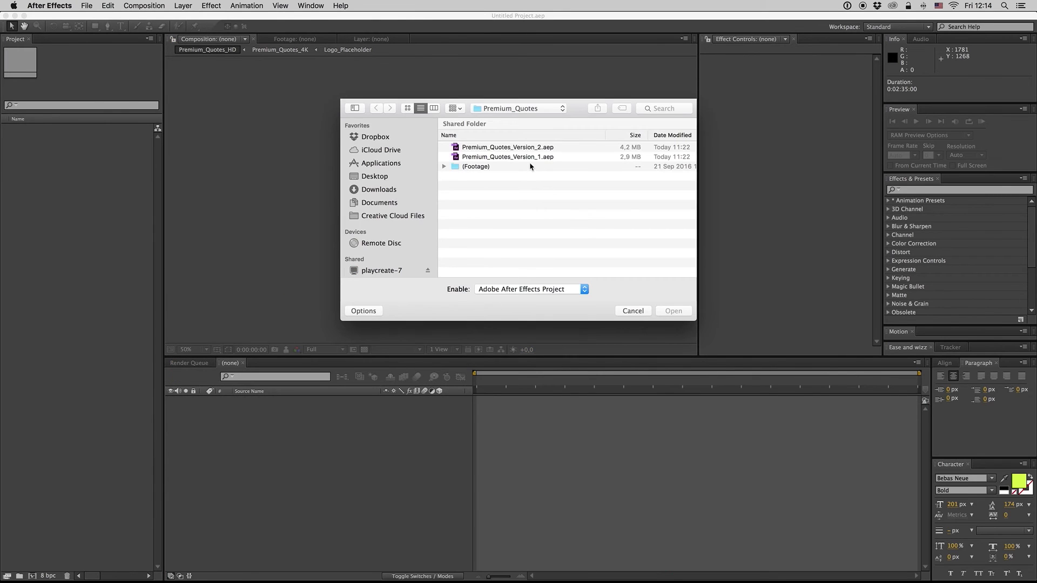
double_click(528, 148)
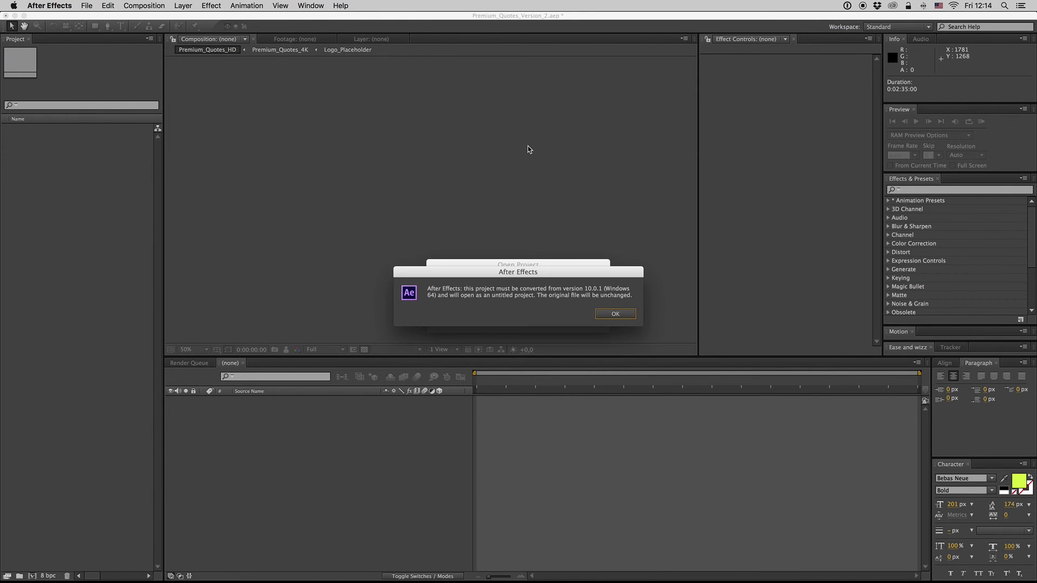
click(620, 316)
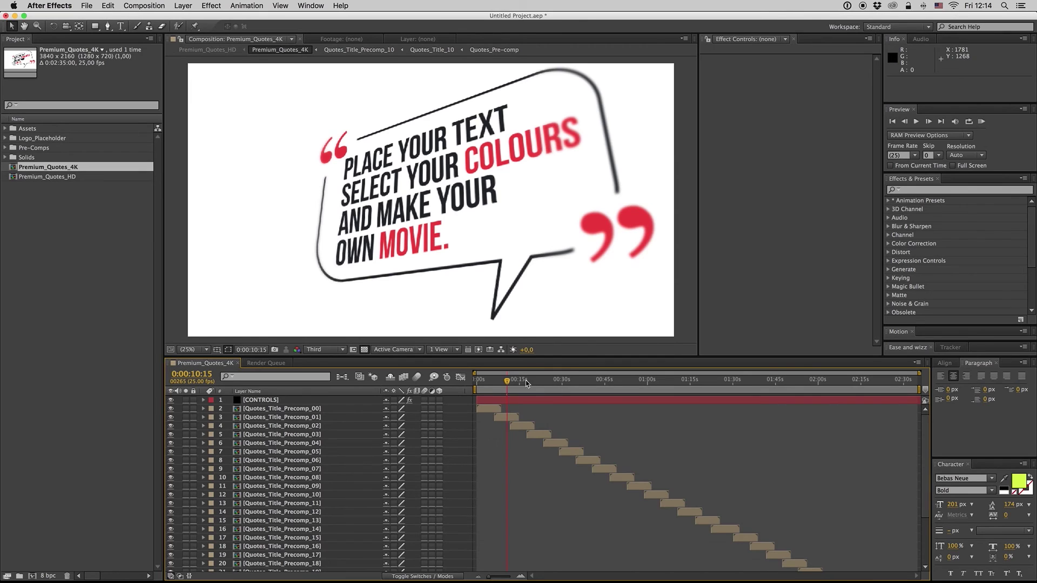
Step: Open Quotes_Title_Precomp_01 from the Premium_Quotes_4K composition, and open its first Quotes_Title_01 layer
click(510, 381)
click(506, 419)
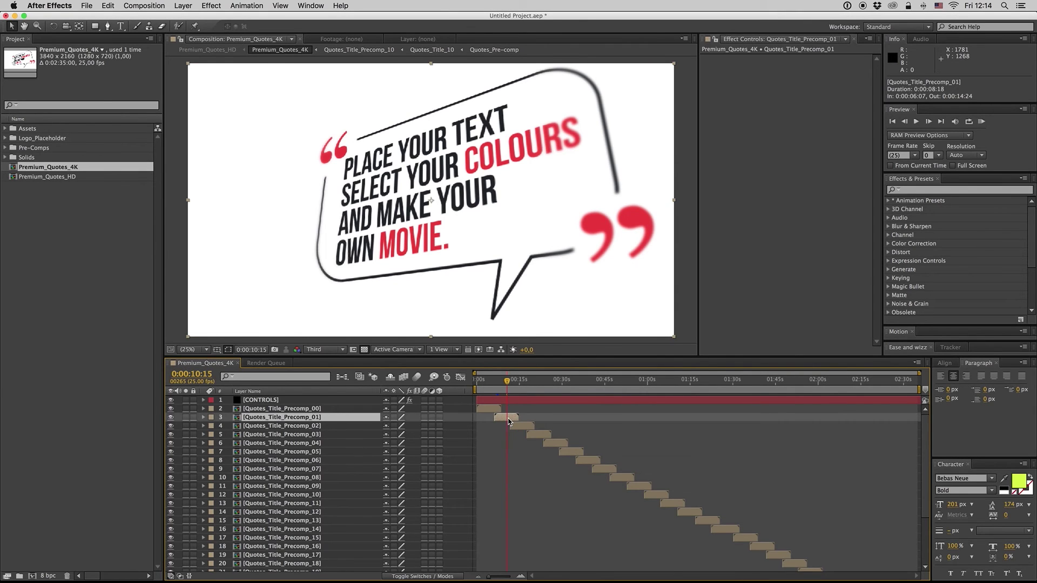
double_click(506, 419)
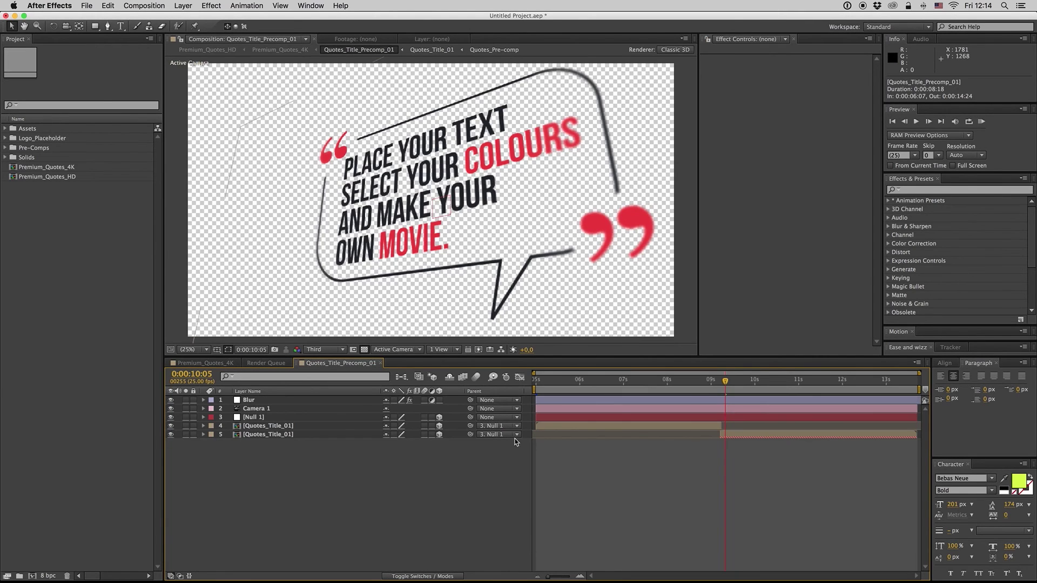
click(641, 425)
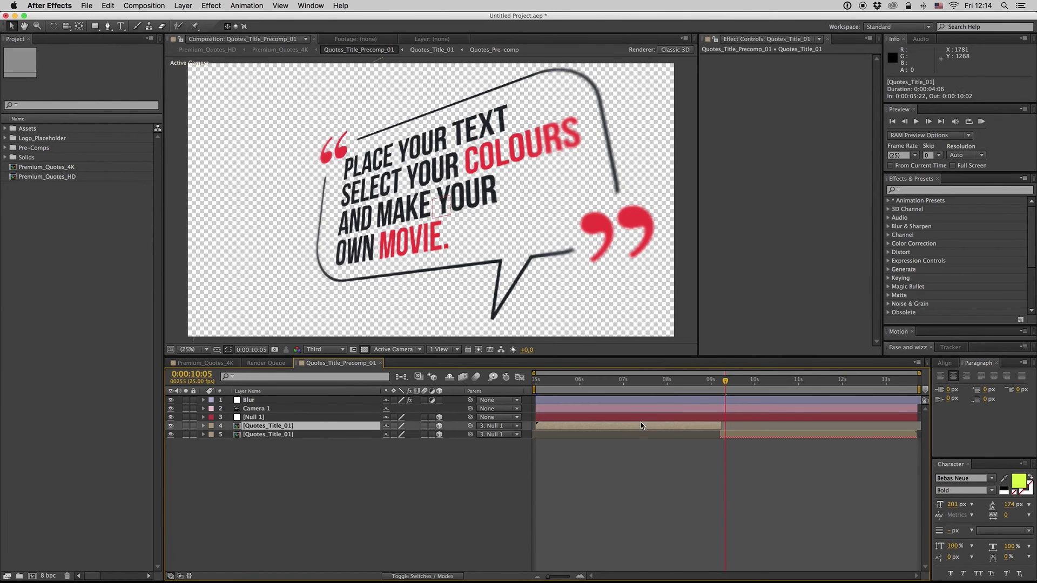
double_click(641, 426)
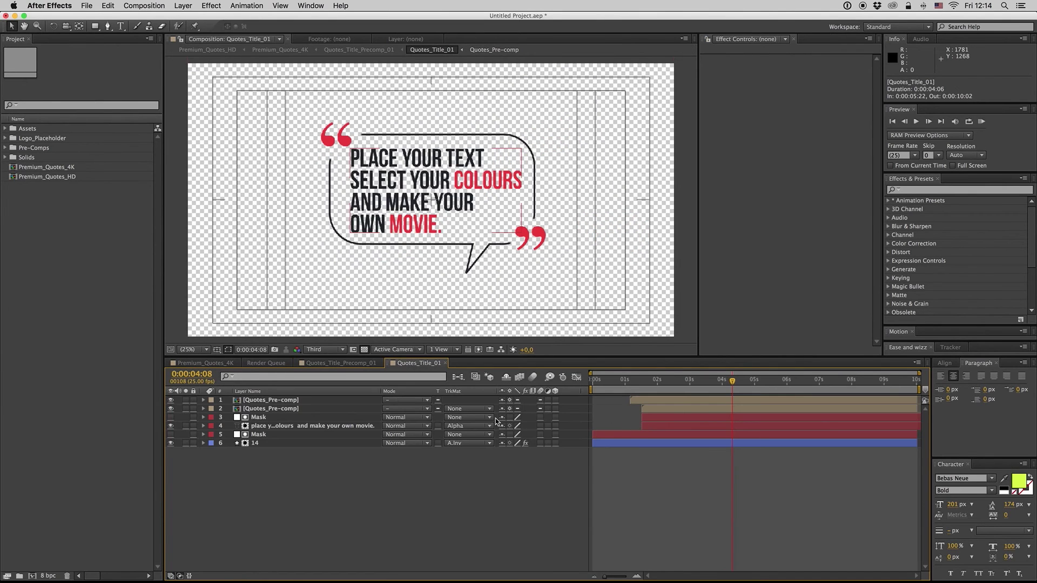
Step: Open the quote text layer in Quotes_Title_01 for editing, leave it as is, and close that composition
click(276, 426)
double_click(276, 427)
click(287, 471)
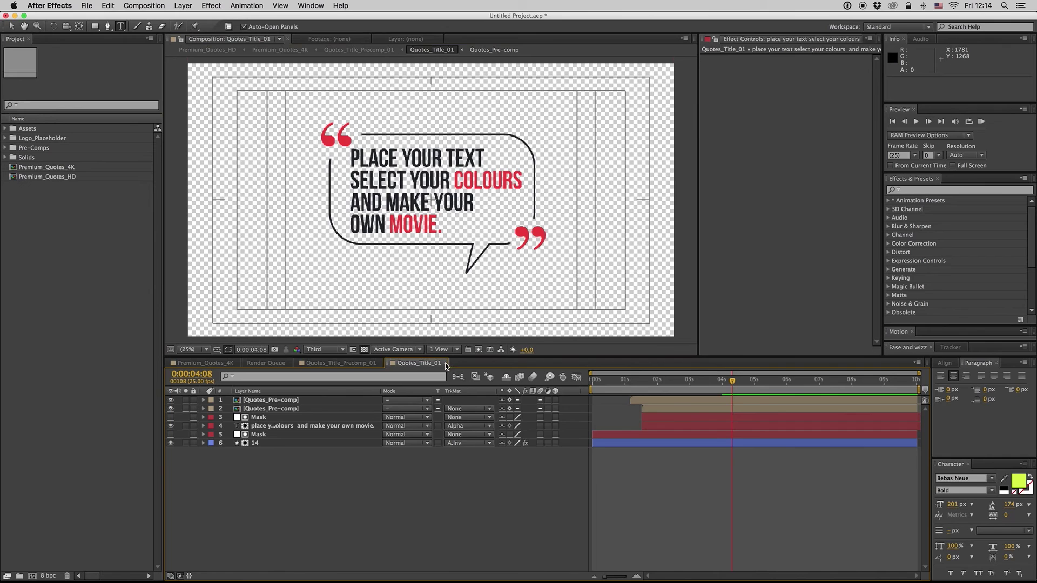
click(446, 364)
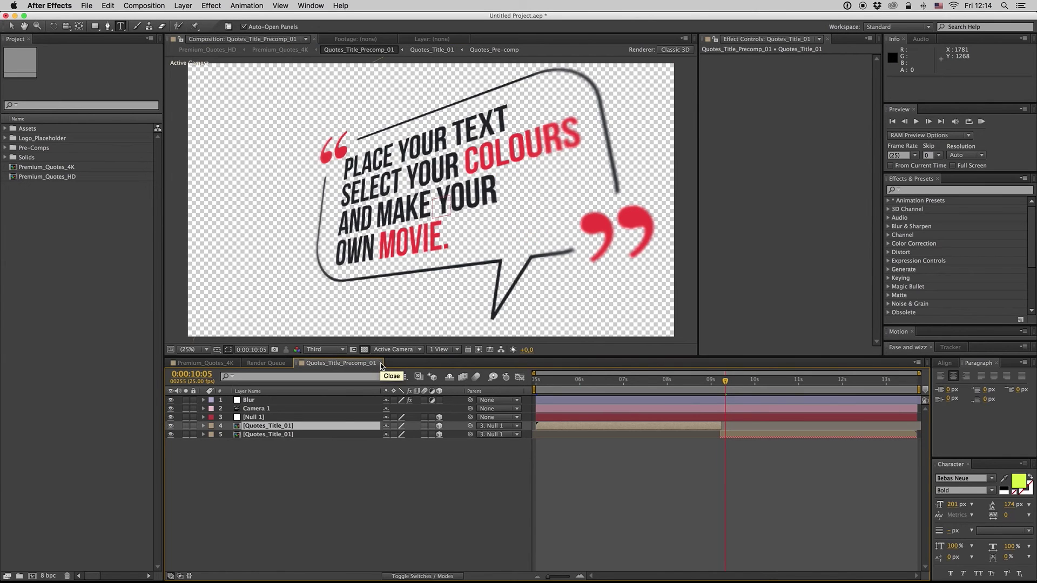
Step: Scrub Quotes_Title_Precomp_01 to 0:00:09:06 and examine the Gaussian Blur settings on its Blur layer
click(462, 491)
click(623, 387)
drag(625, 390, 683, 385)
click(664, 401)
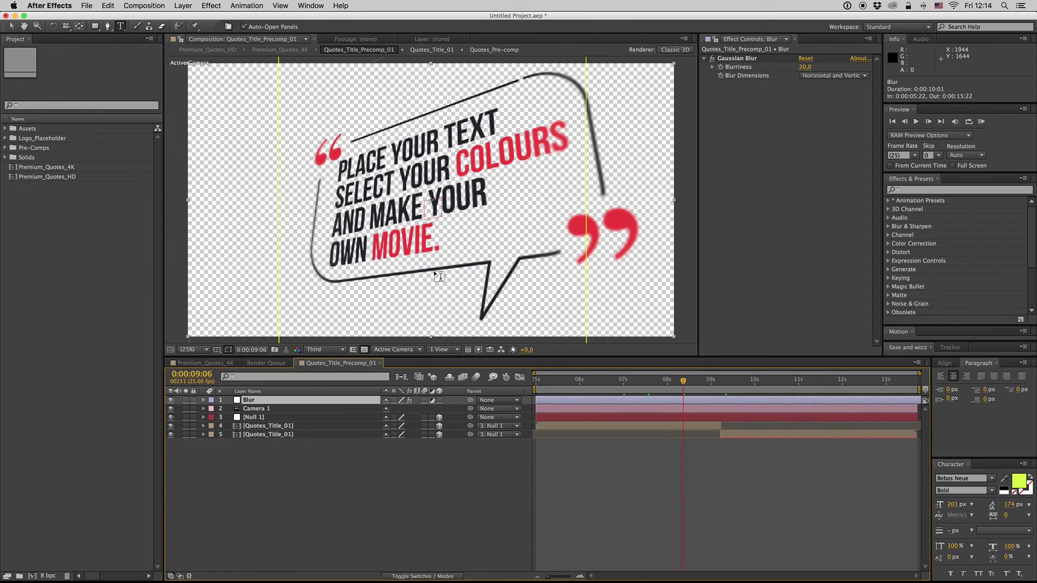
click(11, 26)
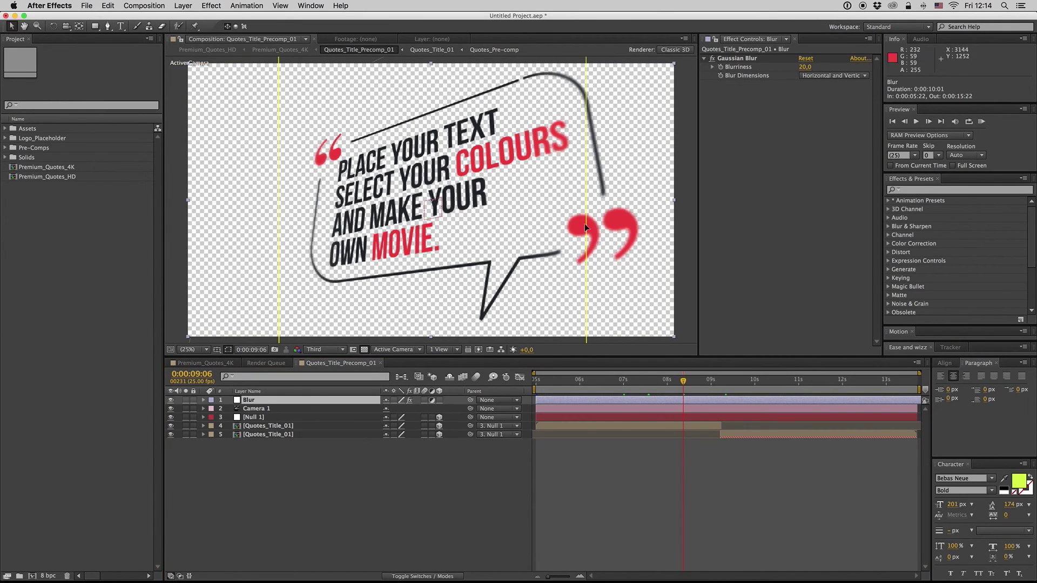
click(262, 510)
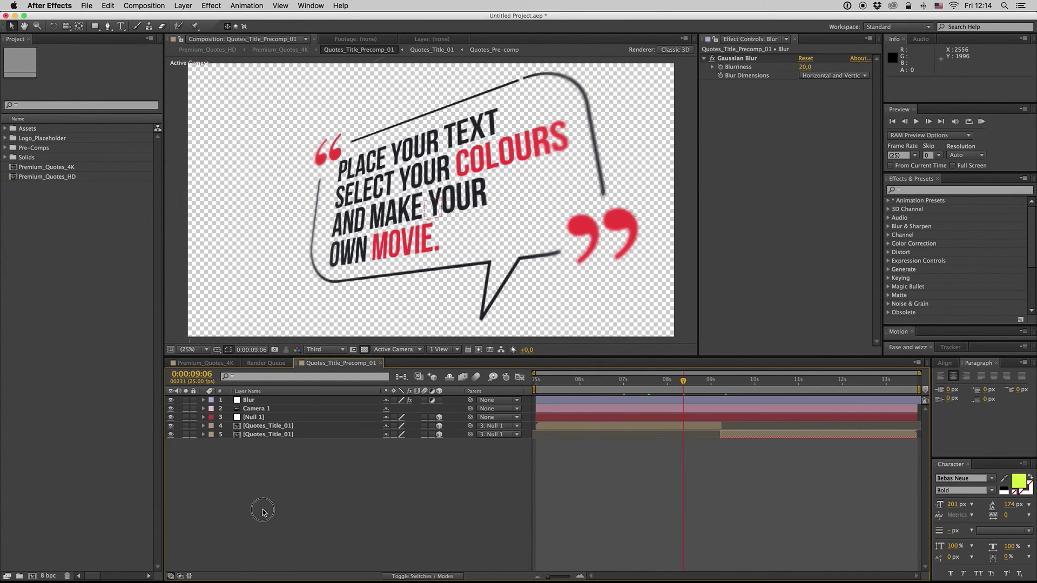
Step: Turn the Blur layer off at 0:00:08:05 to compare the title without blur, and turn it back on
click(257, 410)
click(261, 442)
click(684, 400)
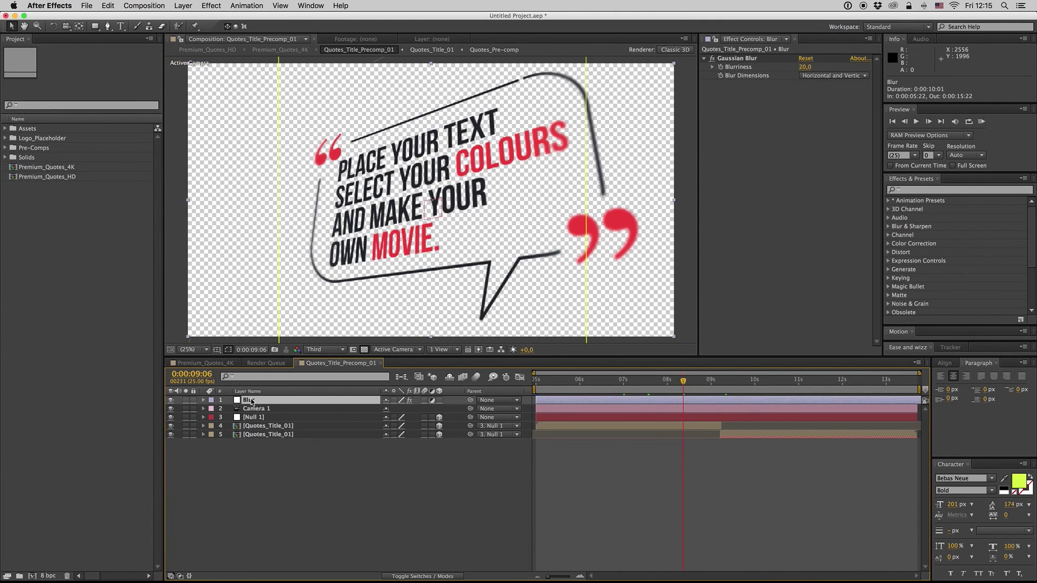
click(639, 382)
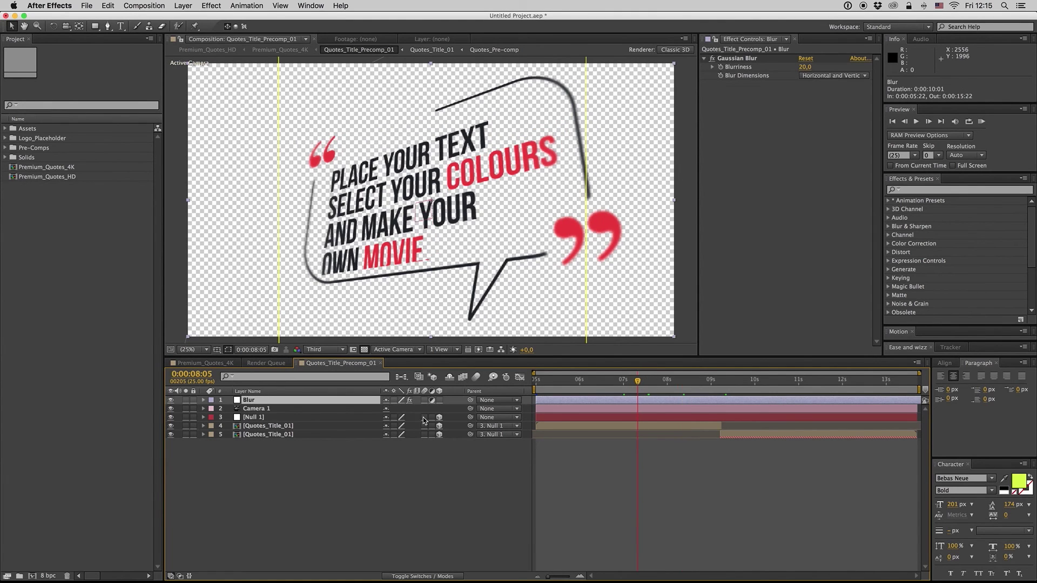
click(171, 400)
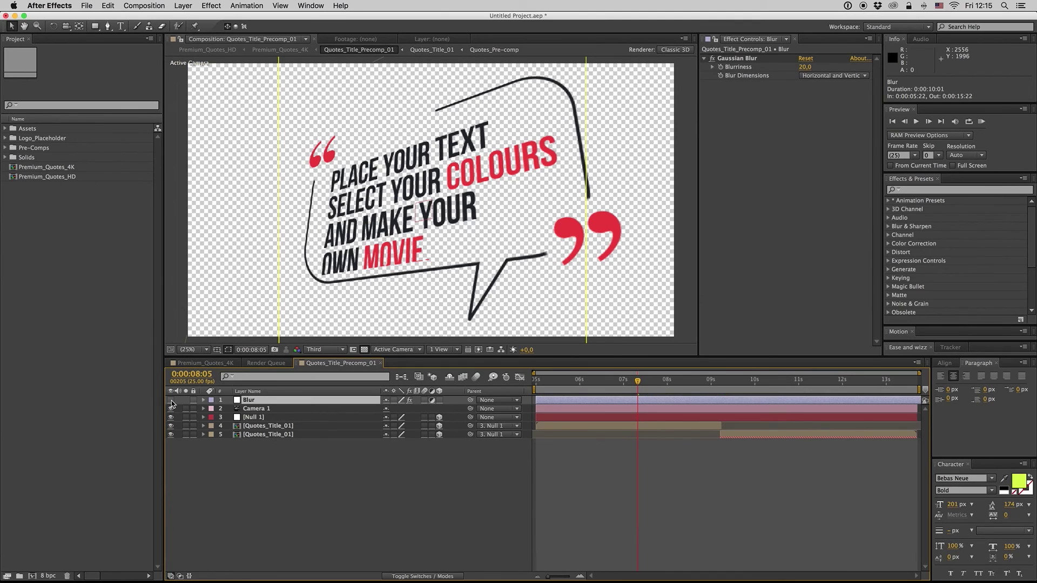
click(171, 400)
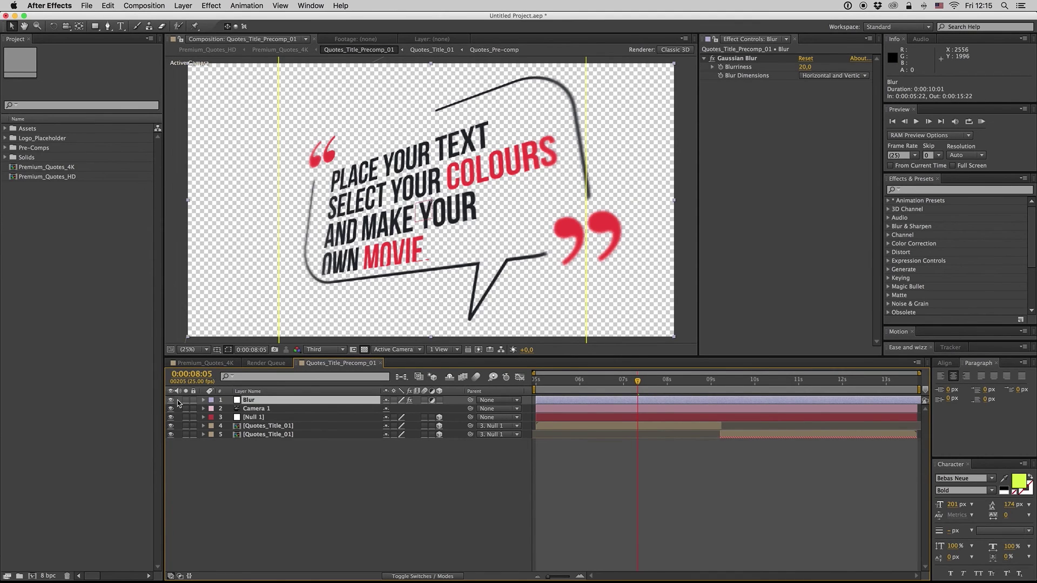
click(10, 26)
click(310, 459)
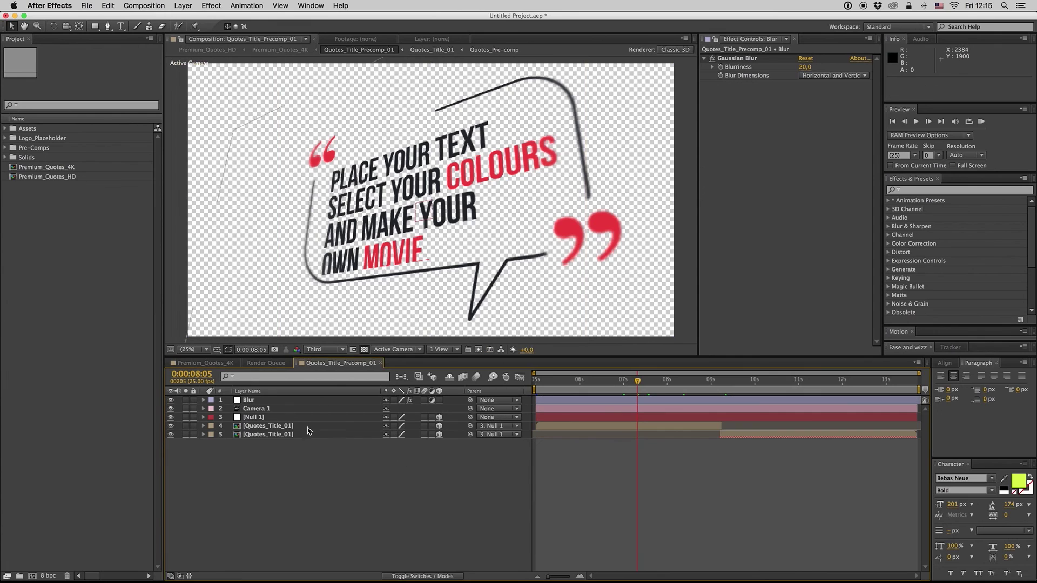
Step: Close Quotes_Title_Precomp_01 and move the playhead in Premium_Quotes_4K to 0:00:33:02
click(383, 363)
click(559, 380)
click(570, 381)
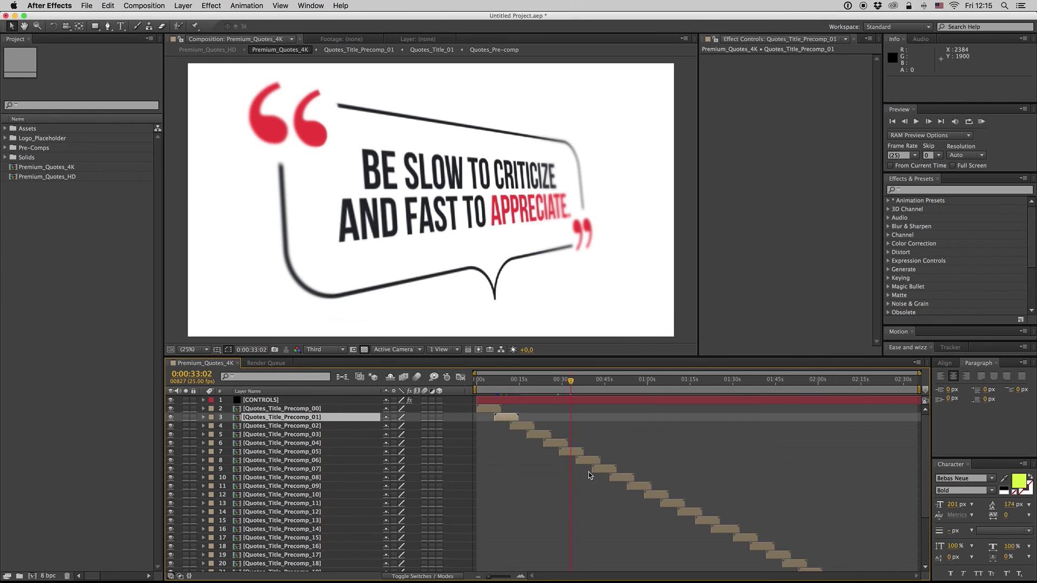
Step: Swap Quotes_Title_Precomp_05 and Quotes_Title_Precomp_06 in the Premium_Quotes_4K timeline, exchanging their layer order and start times
click(574, 453)
key(equal)
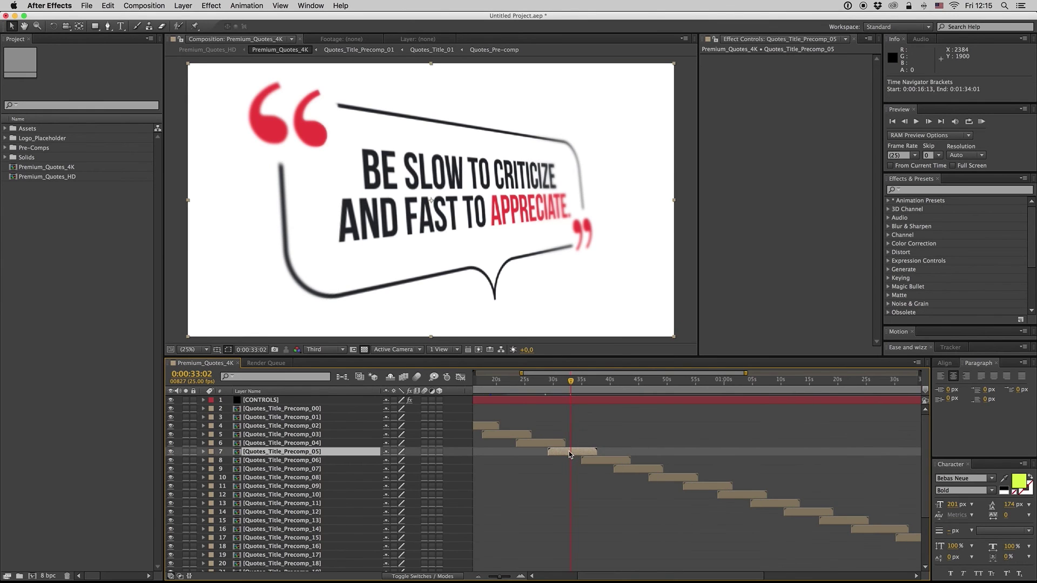
mouse_move(569, 454)
mouse_down()
mouse_move(605, 452)
mouse_move(558, 461)
mouse_up()
drag(271, 463, 274, 448)
drag(586, 463, 582, 463)
Step: Preview the transition between the two swapped titles up to 0:00:37:09, and show the whole timeline again
click(583, 382)
drag(584, 383, 595, 381)
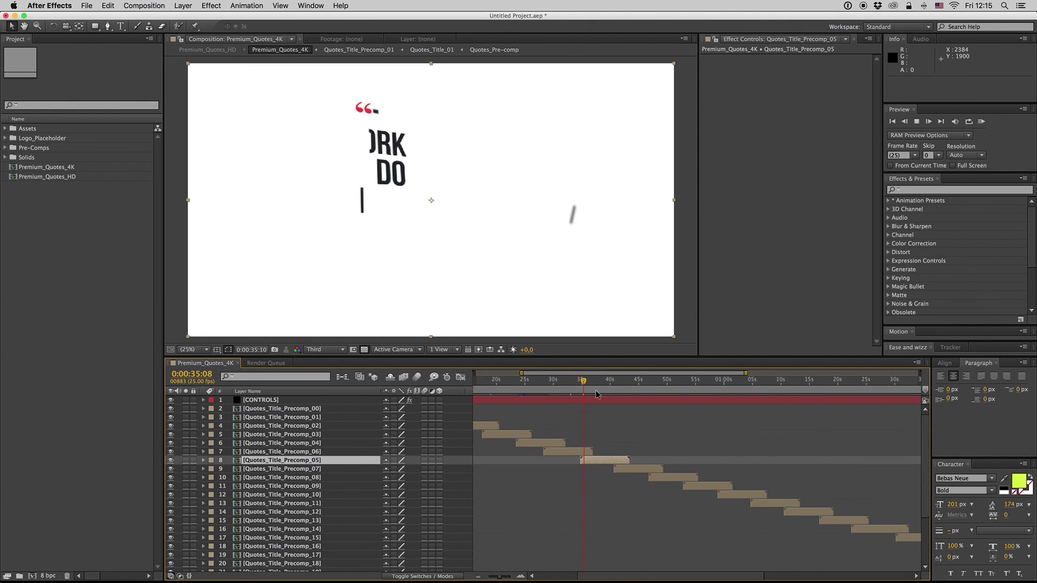
click(646, 471)
key(minus)
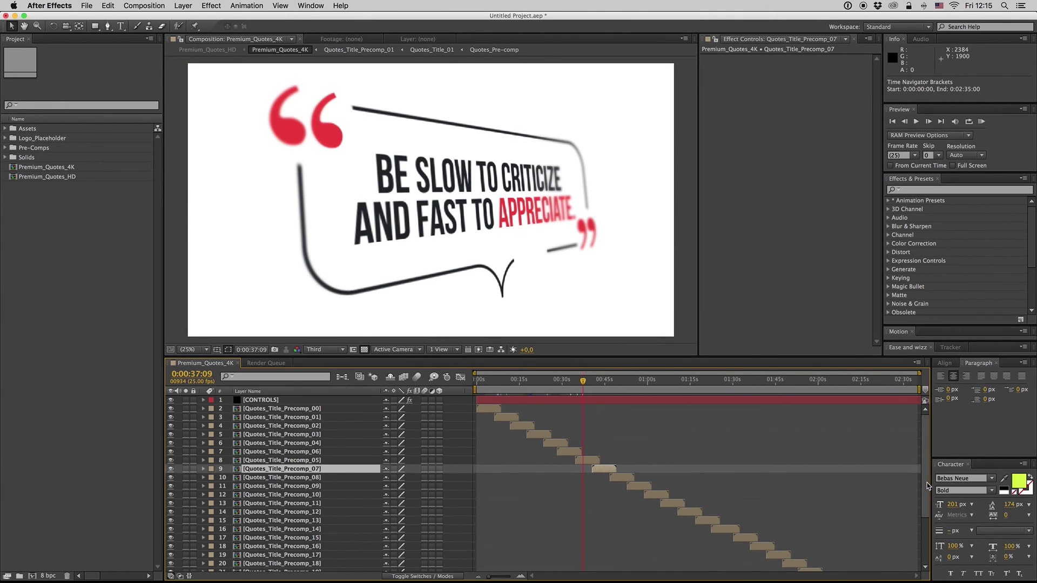
mouse_move(924, 475)
mouse_down()
mouse_move(925, 493)
mouse_move(925, 456)
mouse_up()
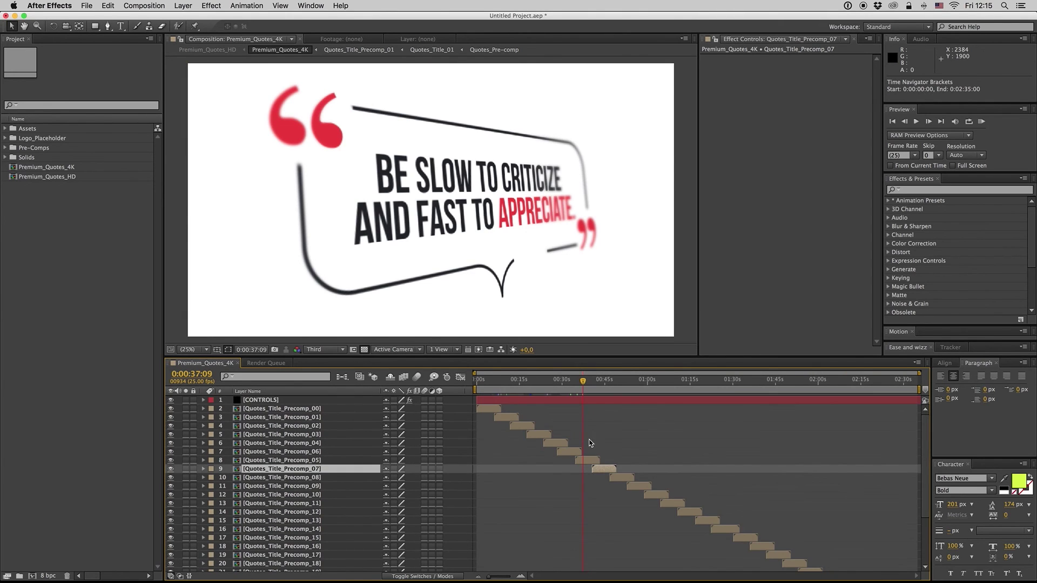
Step: Toggle the Background layer on and back off in Premium_Quotes_4K, and move the playhead to 0:00:22:02
click(726, 402)
scroll(799, 491, down, 3)
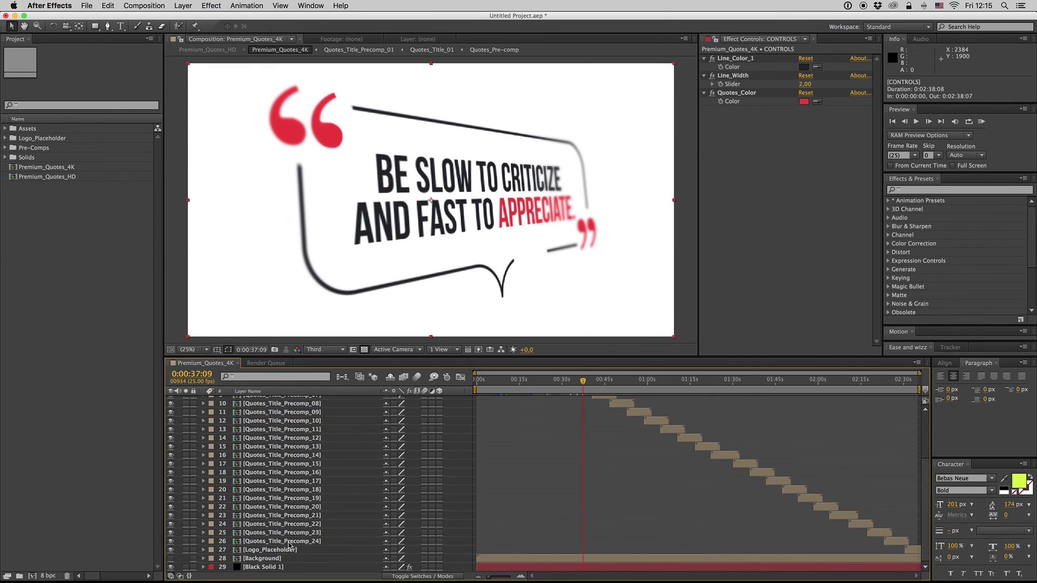
click(171, 559)
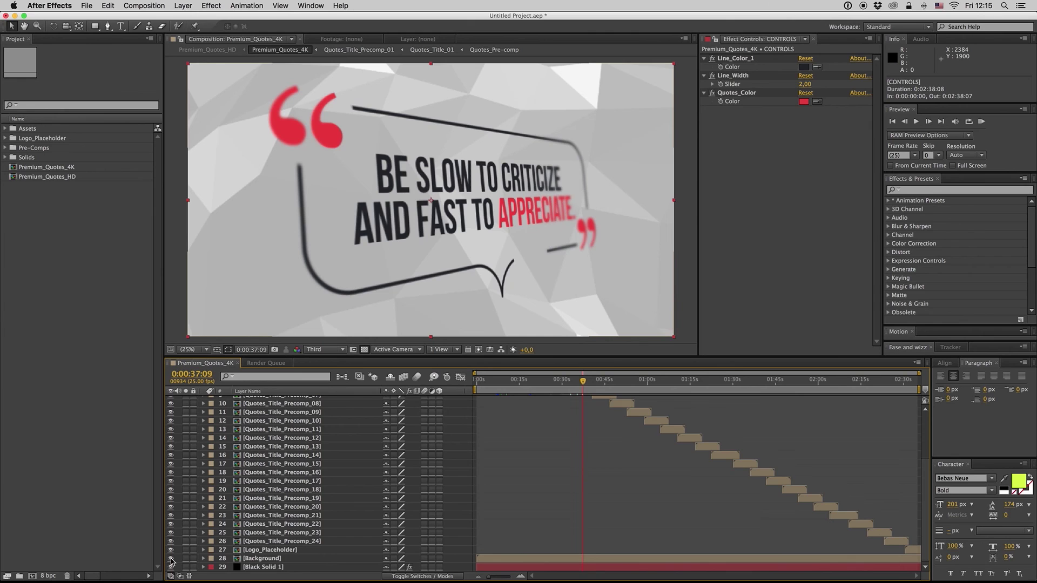
click(270, 559)
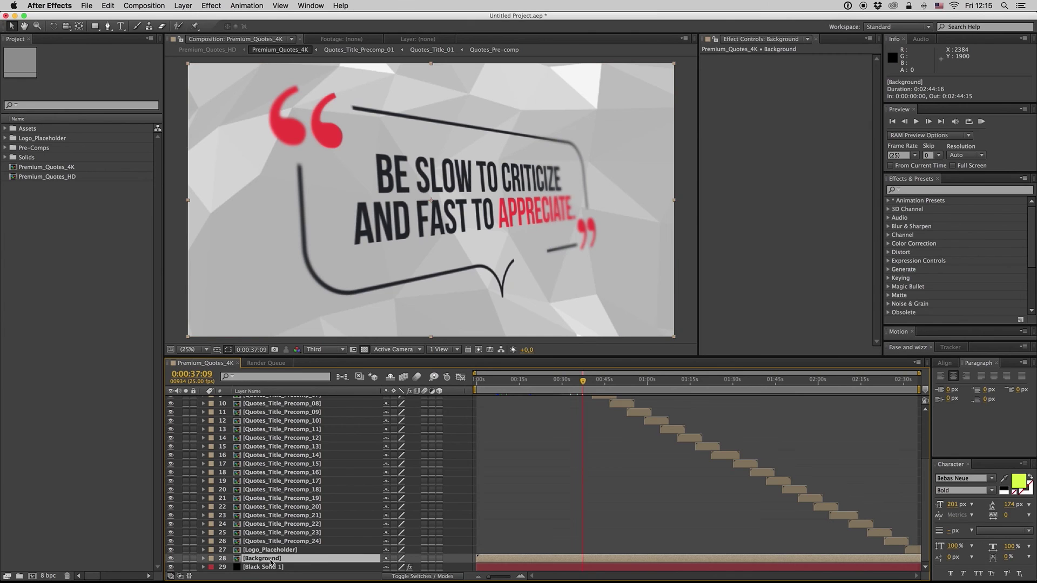
click(171, 558)
scroll(607, 399, up, 3)
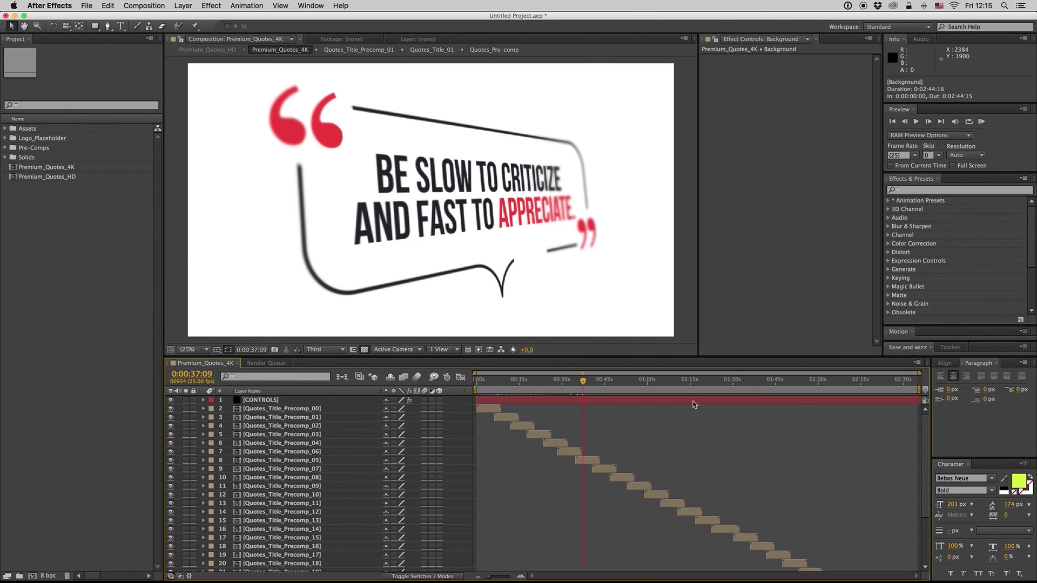
drag(550, 380, 540, 382)
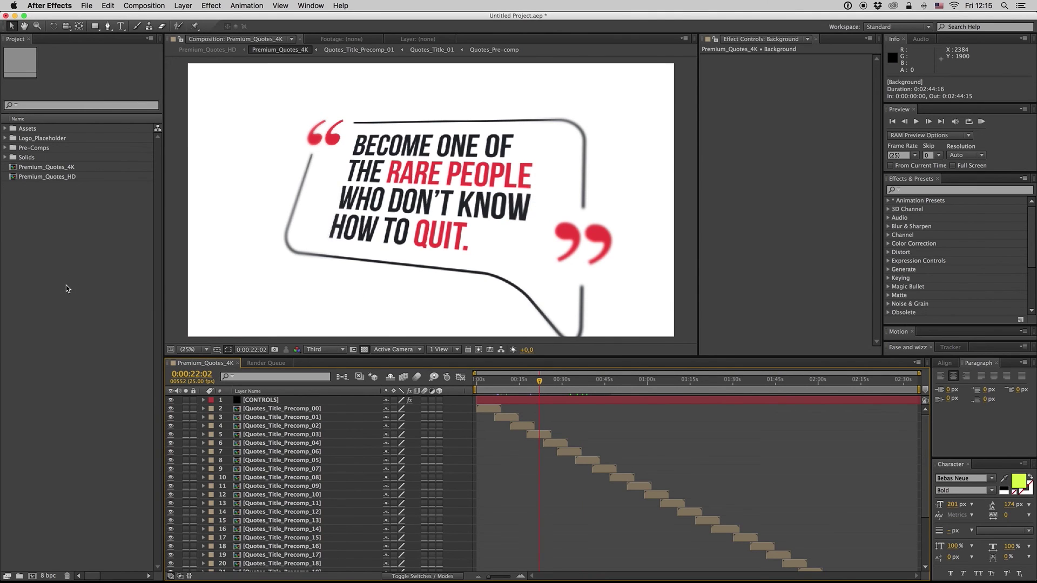